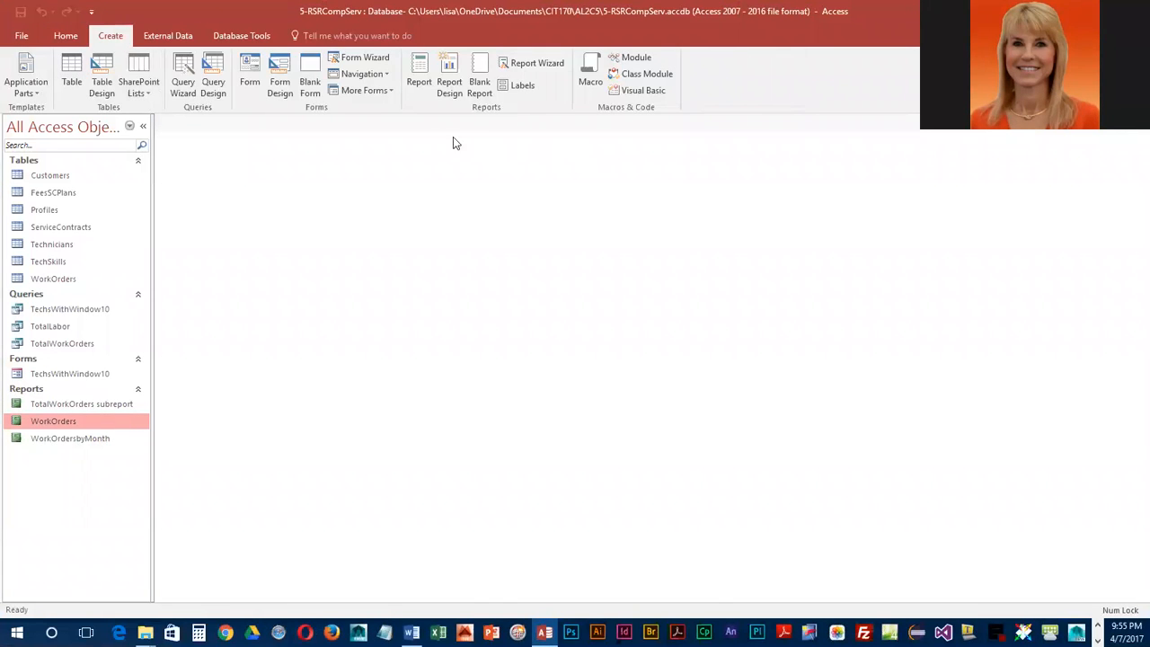
# Start a report with the Report Wizard from the Customers table, using the CustID, FName, LName and ServCont fields
pyautogui.click(537, 65)
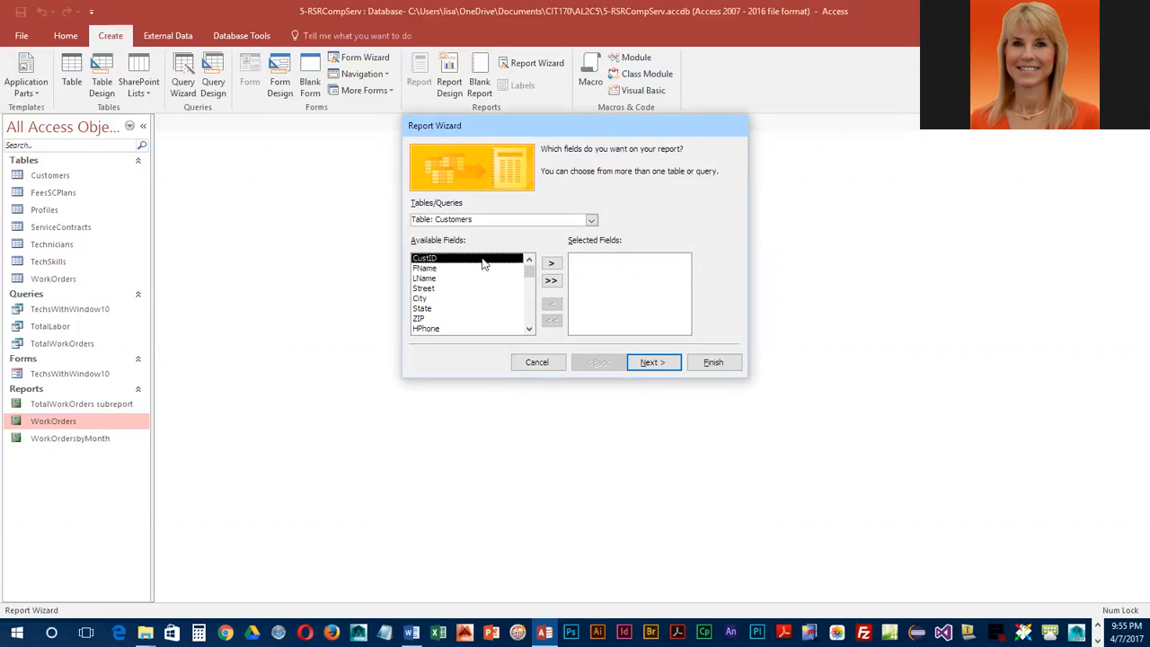
pyautogui.click(551, 264)
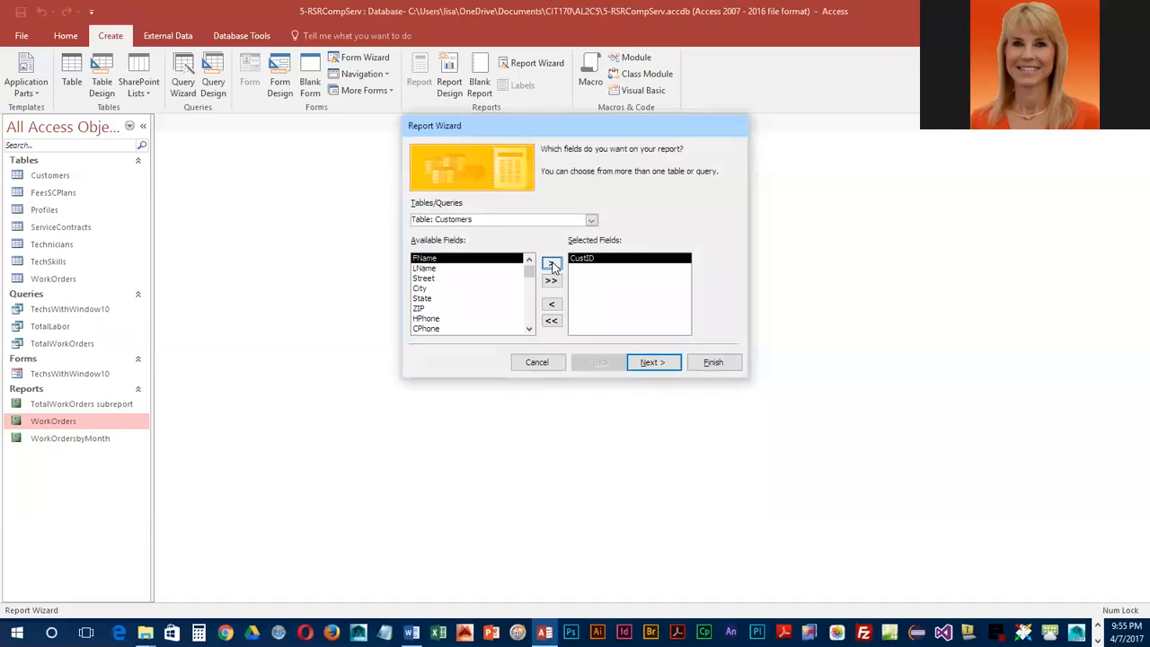
pyautogui.click(552, 264)
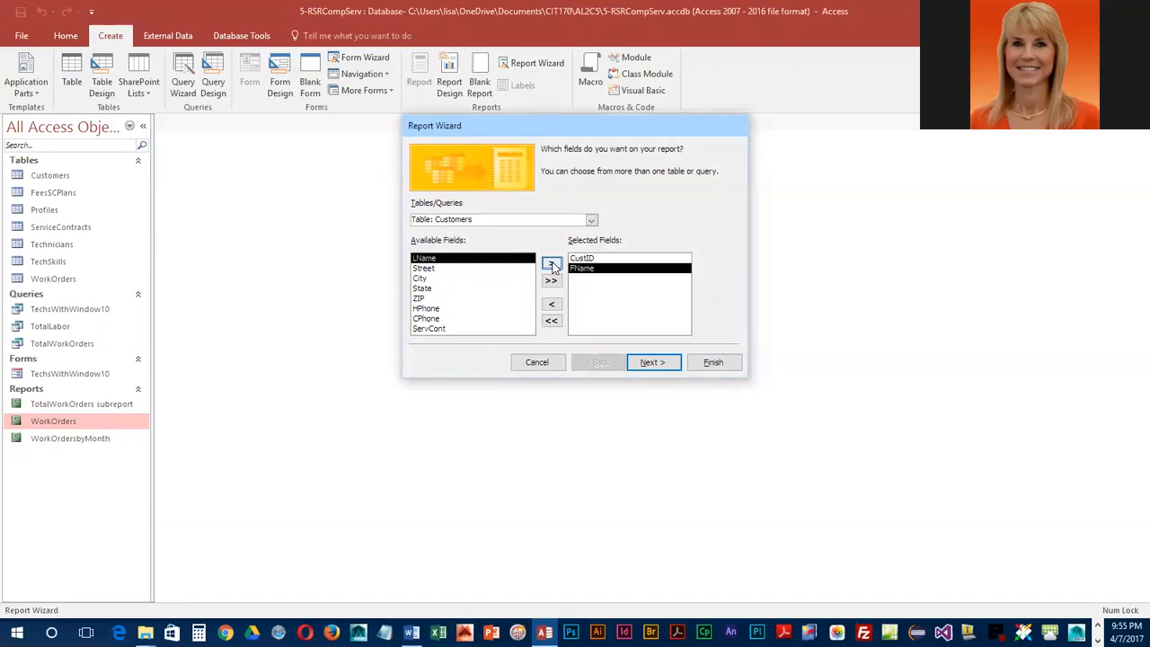
pyautogui.click(552, 264)
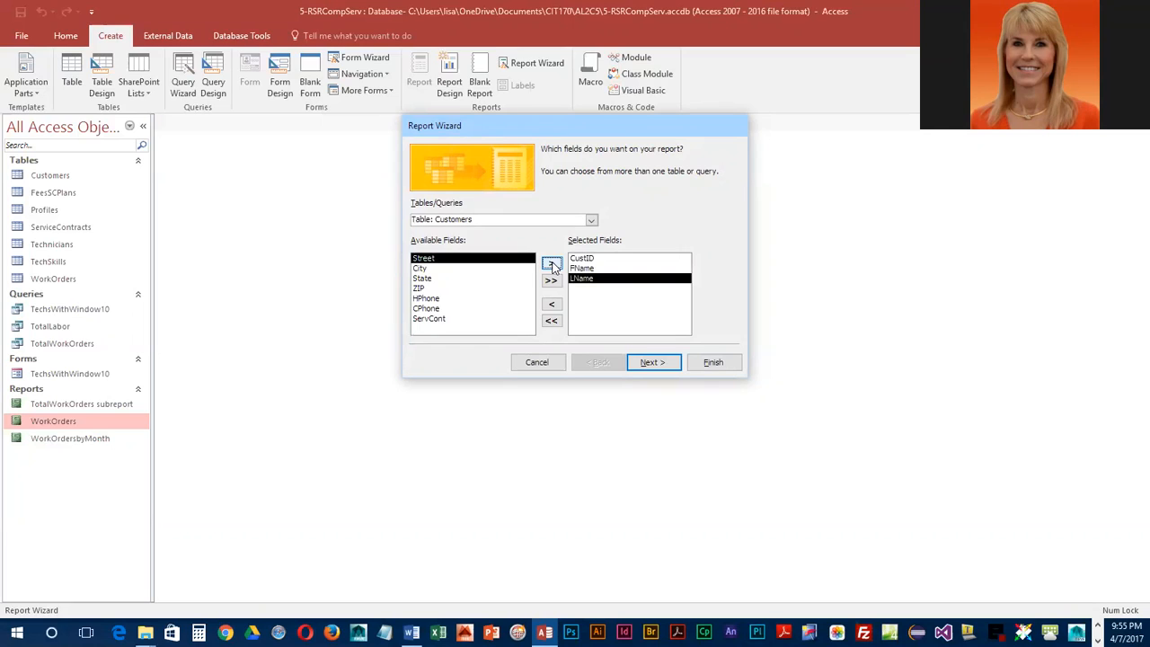
pyautogui.click(439, 322)
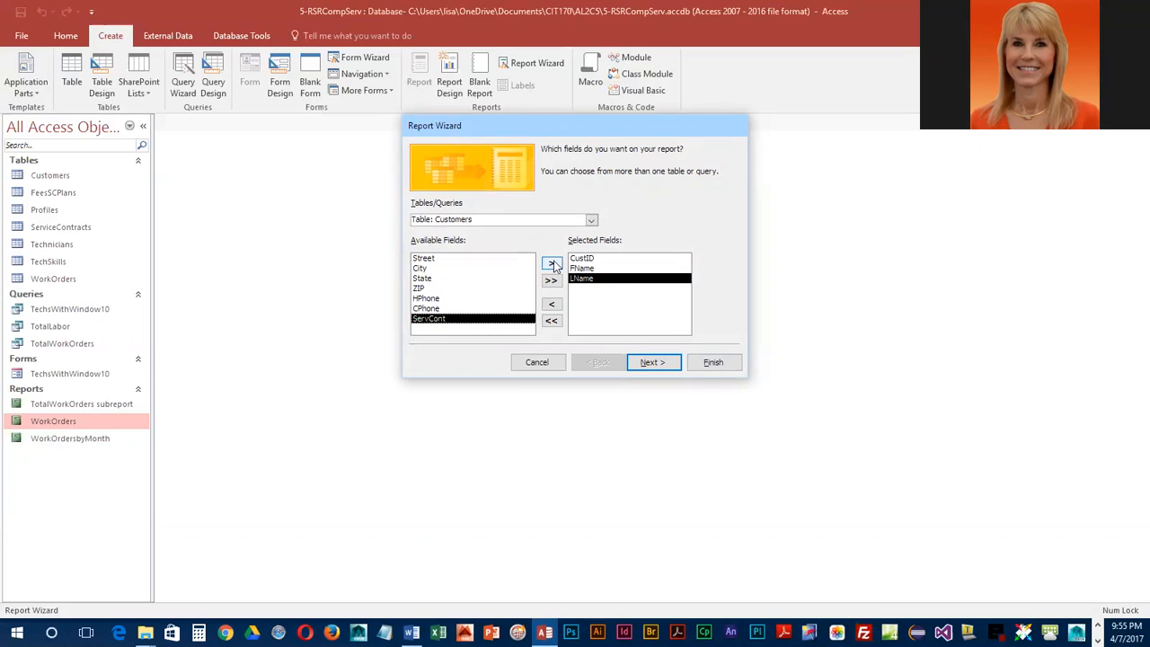
pyautogui.click(552, 263)
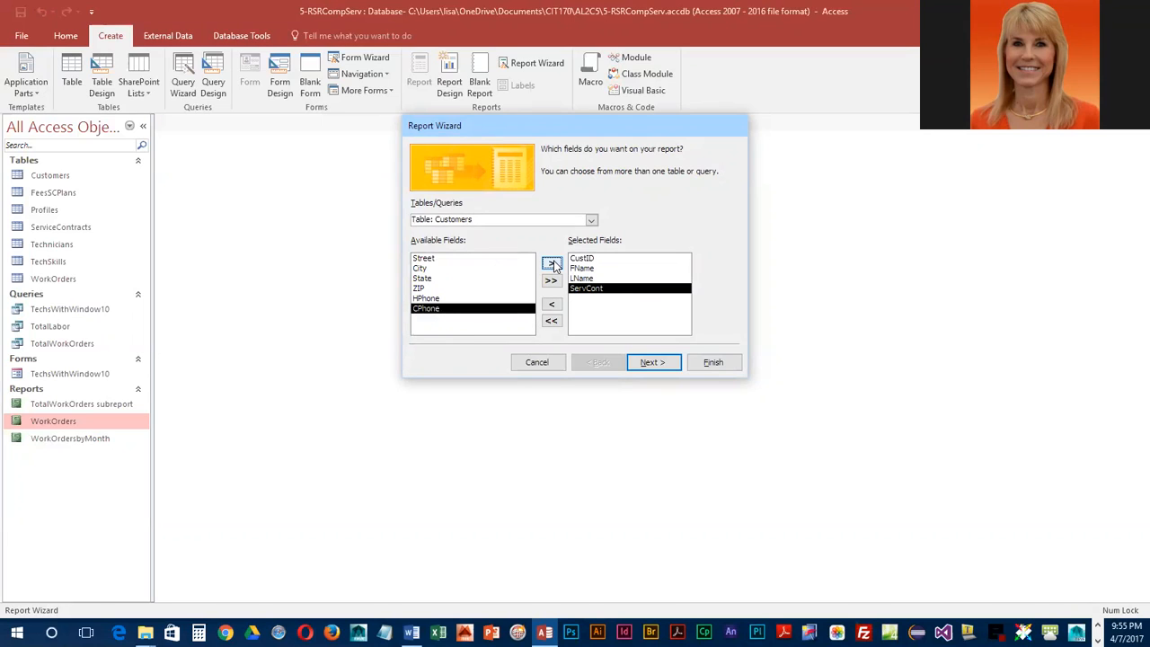
pyautogui.click(648, 362)
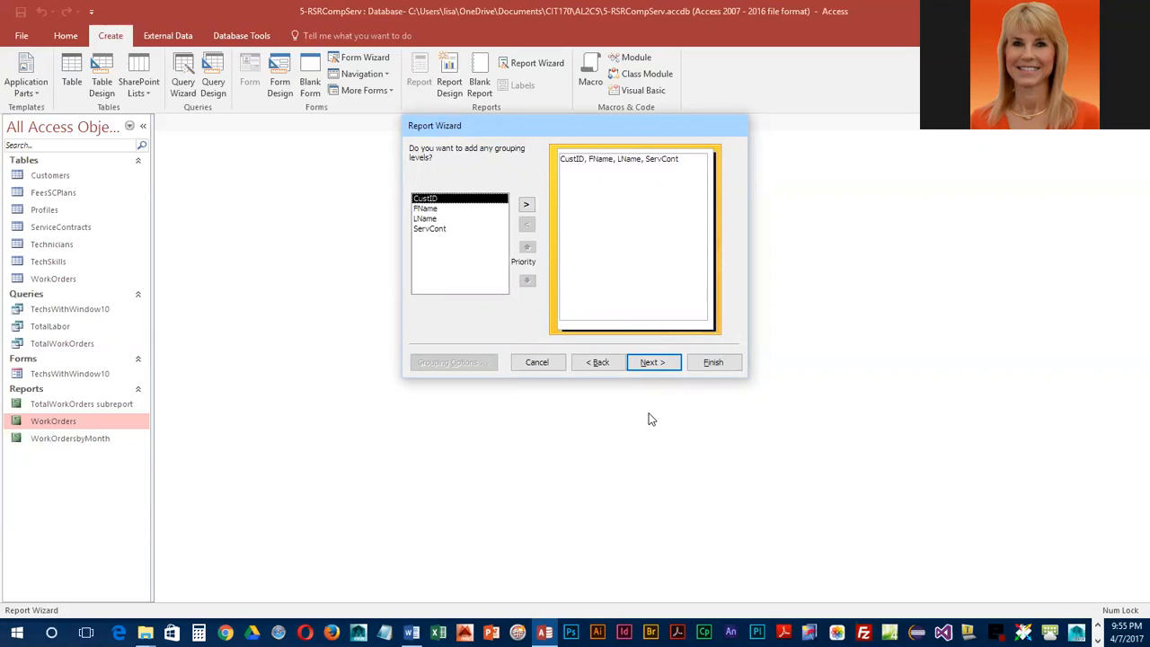
# Finish the wizard without grouping or sorting, with a columnar portrait layout and the report title WOChart
pyautogui.click(641, 362)
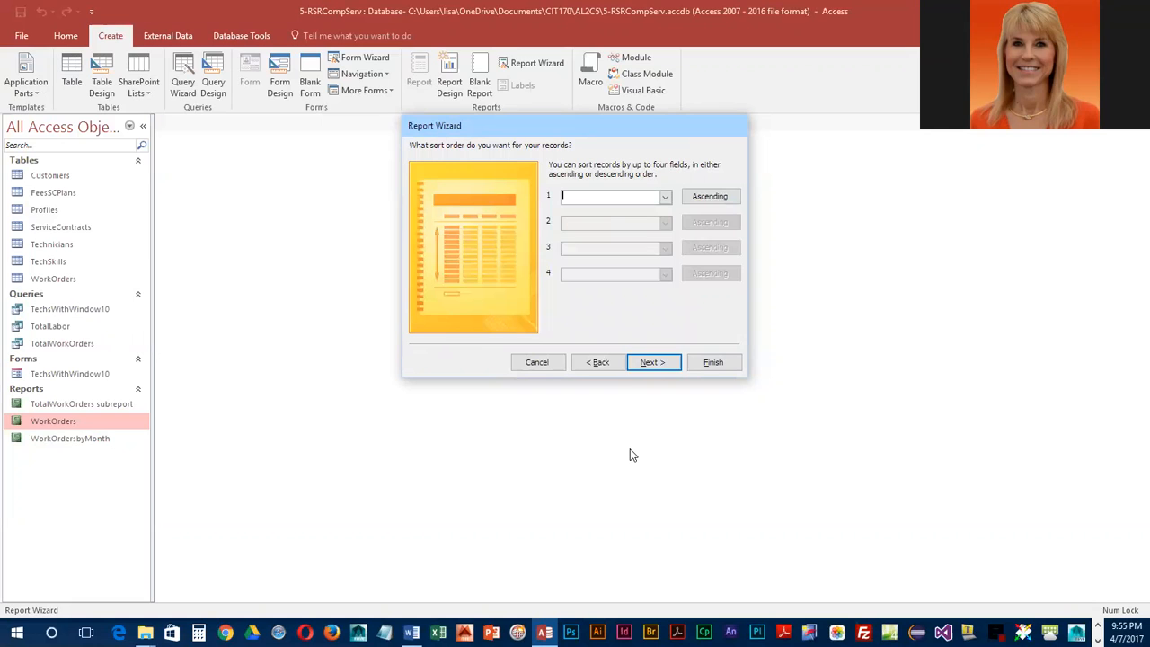
pyautogui.click(651, 371)
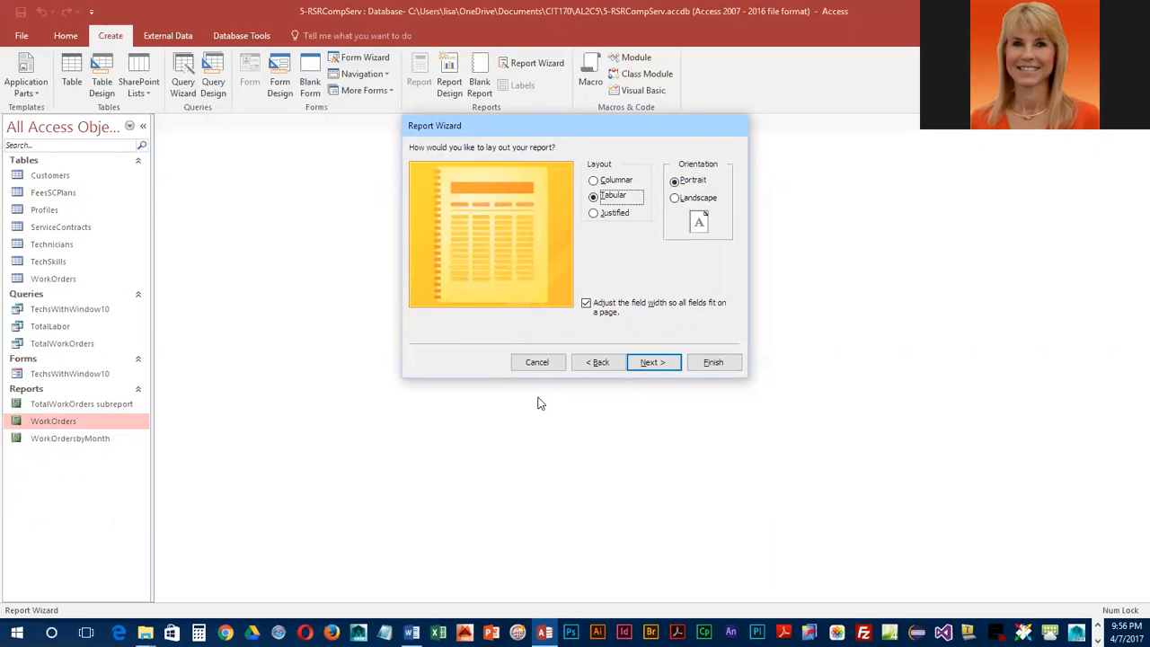
pyautogui.click(596, 180)
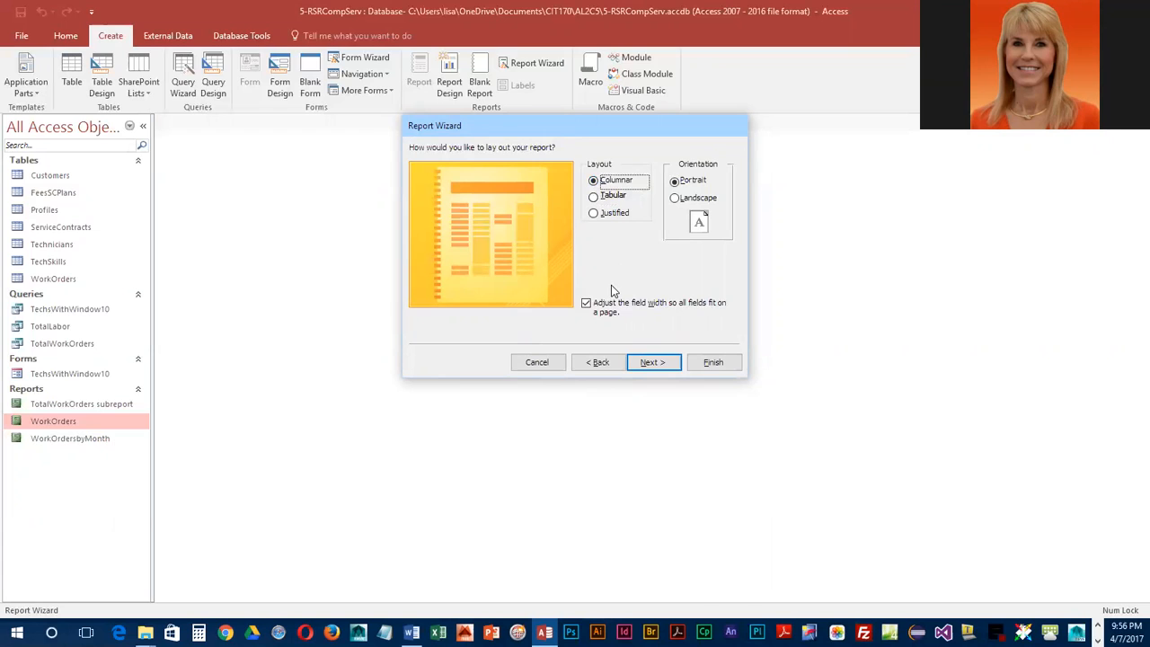
pyautogui.click(646, 362)
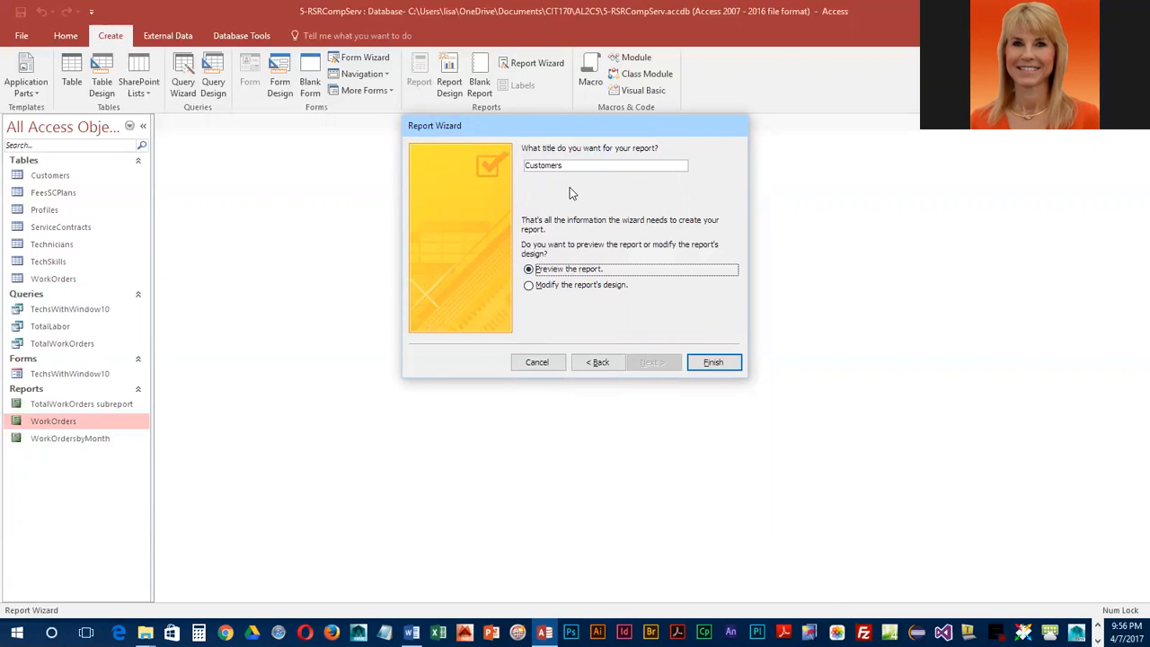
pyautogui.moveTo(571, 165); pyautogui.dragTo(447, 160)
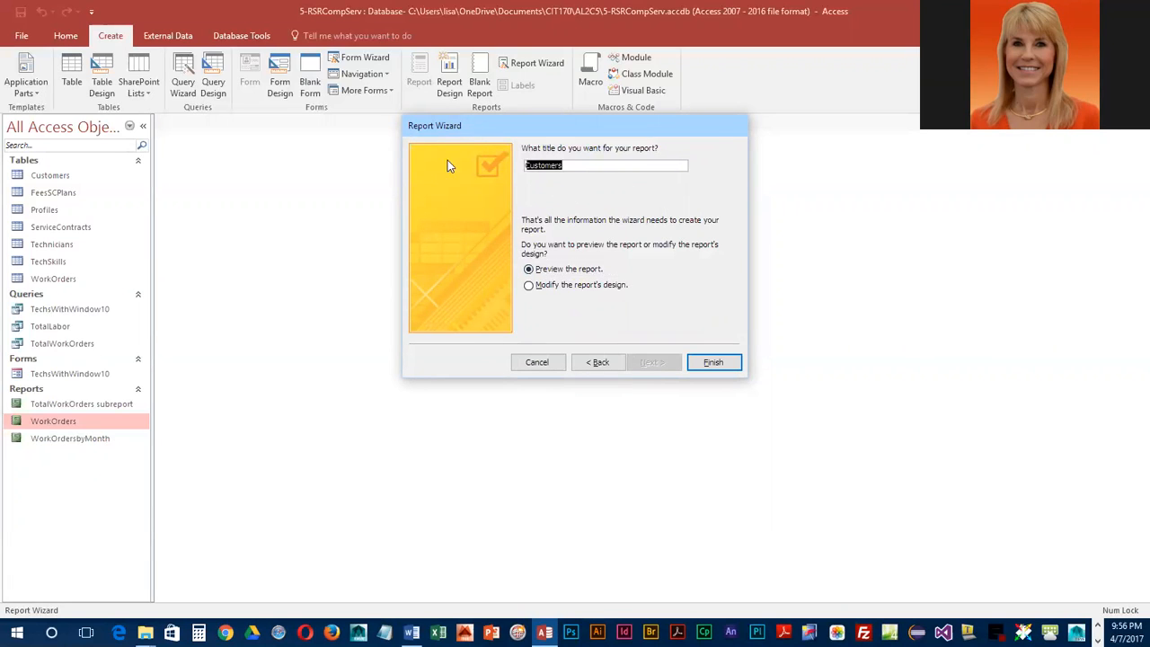
pyautogui.write('WOChart')
pyautogui.click(710, 362)
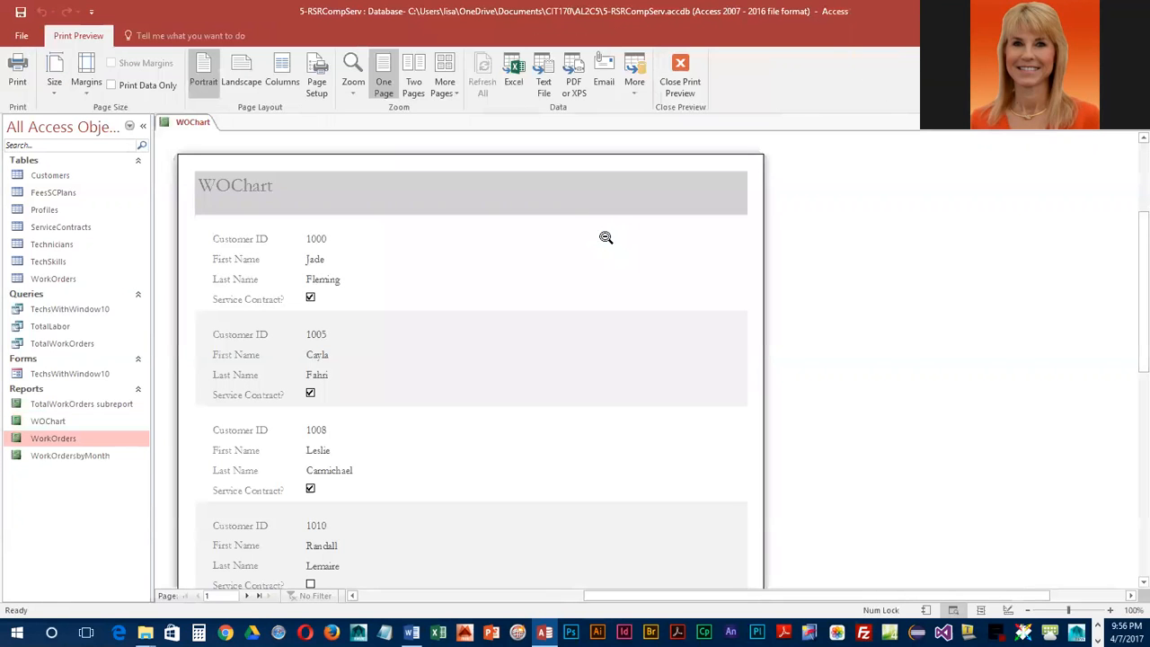
# Close the print preview and delete the date and page-number controls from the report's page footer
pyautogui.scroll(-3, 577, 308)
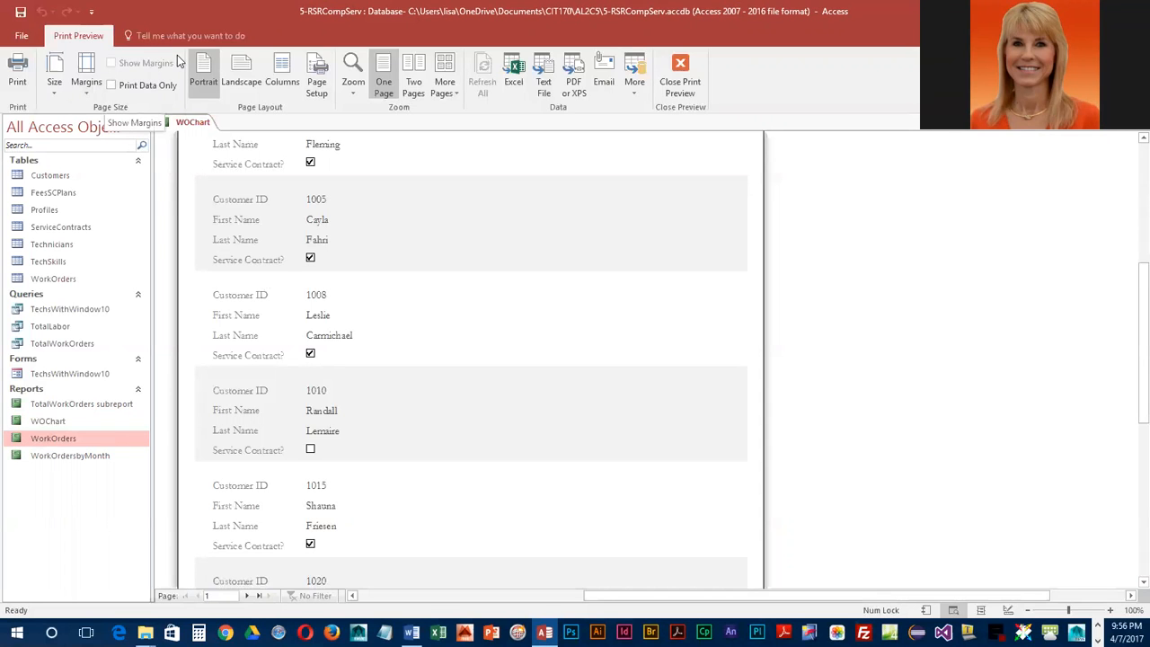
pyautogui.click(680, 79)
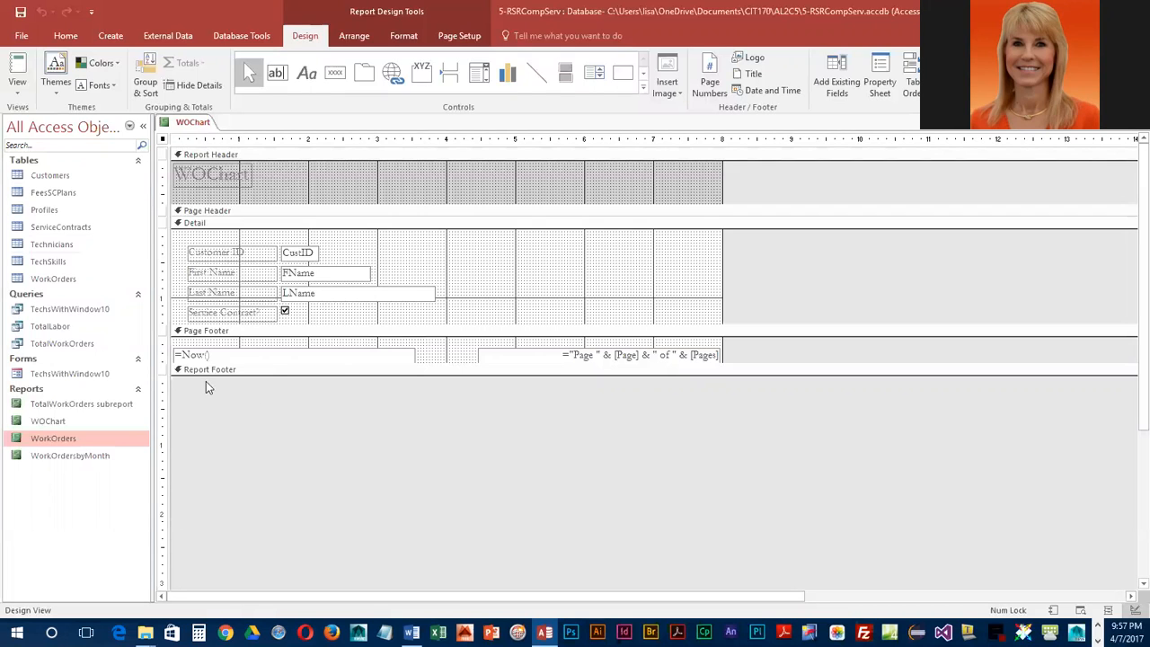
pyautogui.click(340, 353)
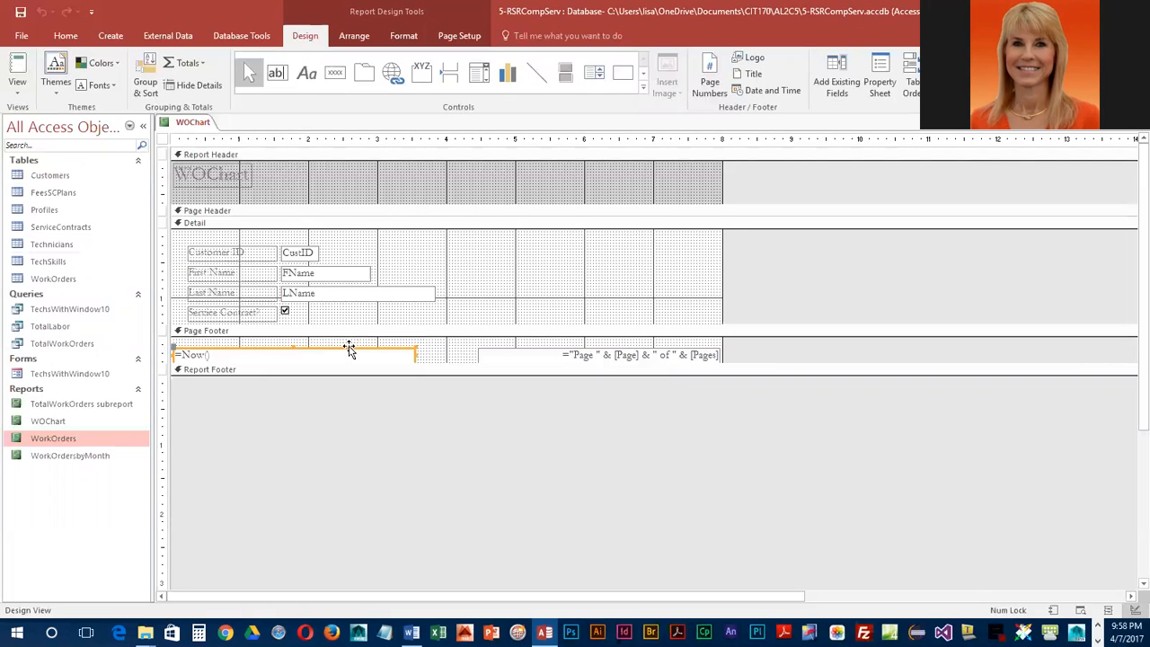
pyautogui.press('Delete')
pyautogui.click(580, 356)
pyautogui.press('Delete')
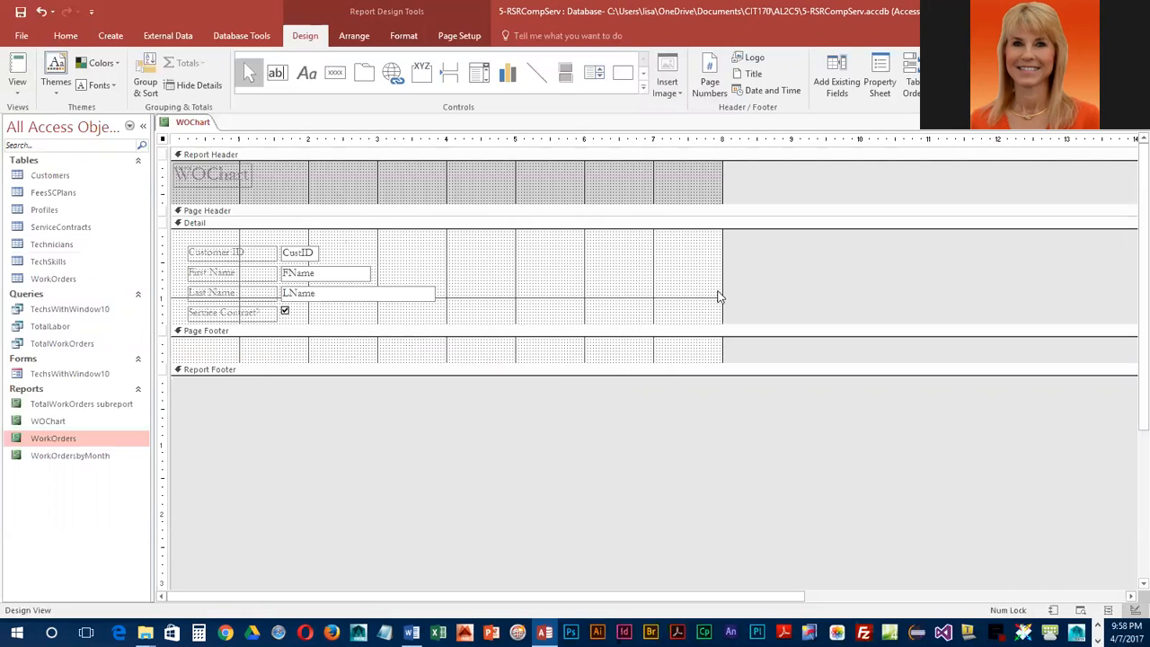
# Narrow the report to about 3.83 inches, flush with the LName box, and set the number of columns to 2
pyautogui.moveTo(722, 284); pyautogui.dragTo(433, 306)
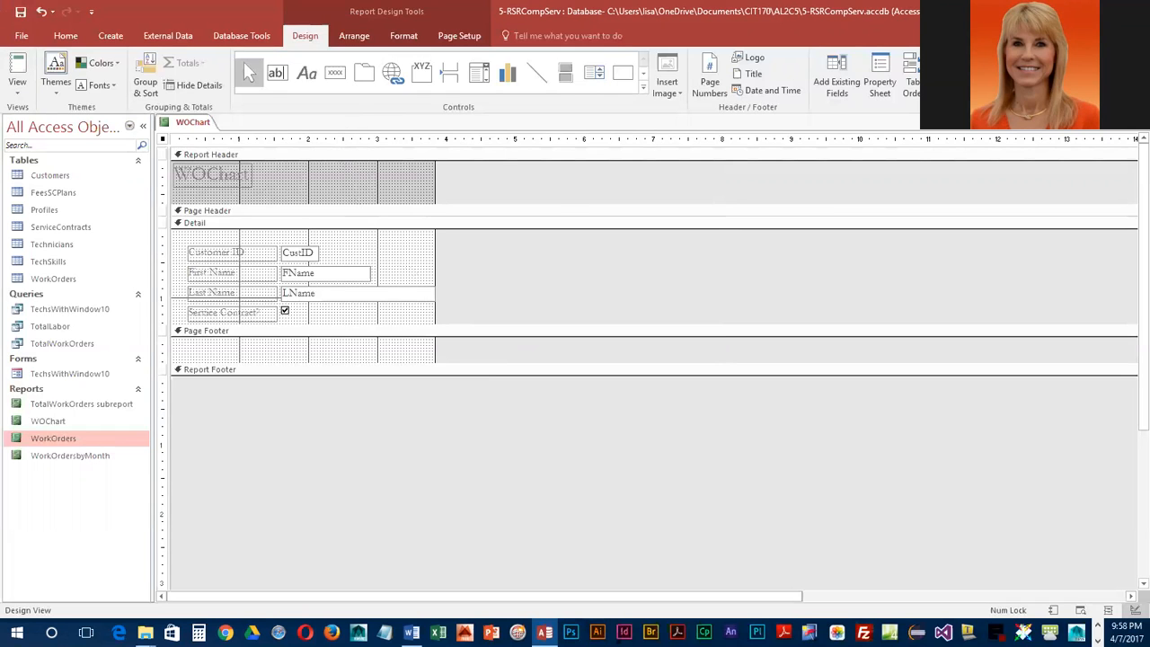
pyautogui.click(458, 35)
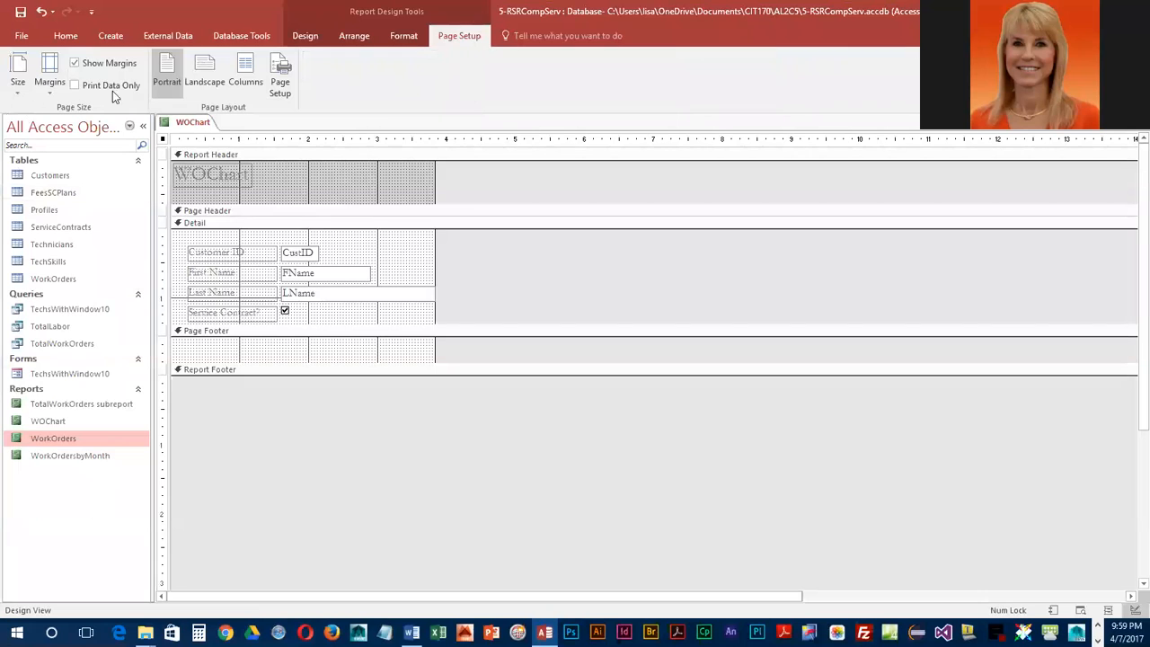
pyautogui.click(252, 83)
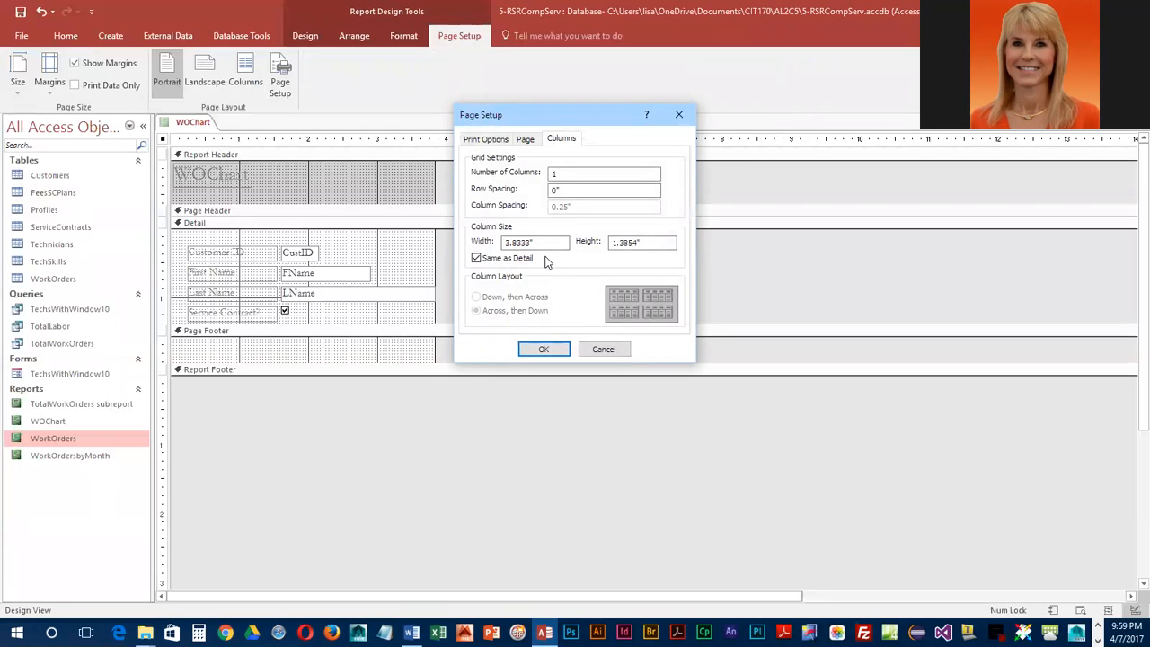
pyautogui.doubleClick(555, 174)
pyautogui.write('2')
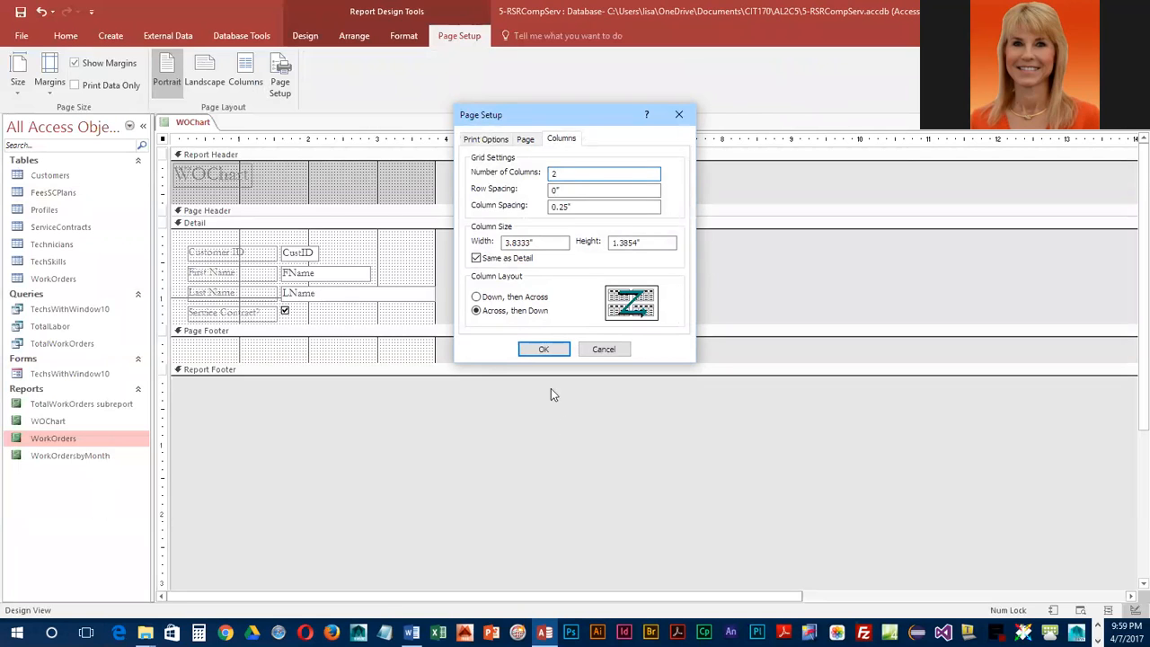
pyautogui.click(546, 348)
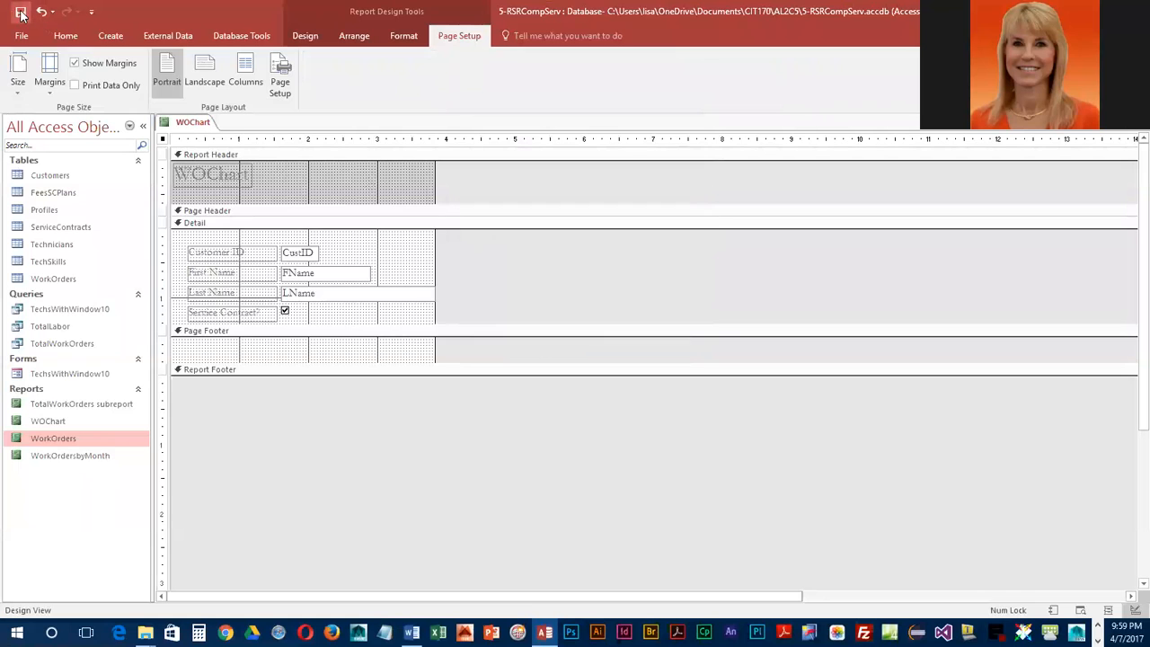
# Look through the WOChart report in Print Preview to check its column layout, and close the preview
pyautogui.click(305, 36)
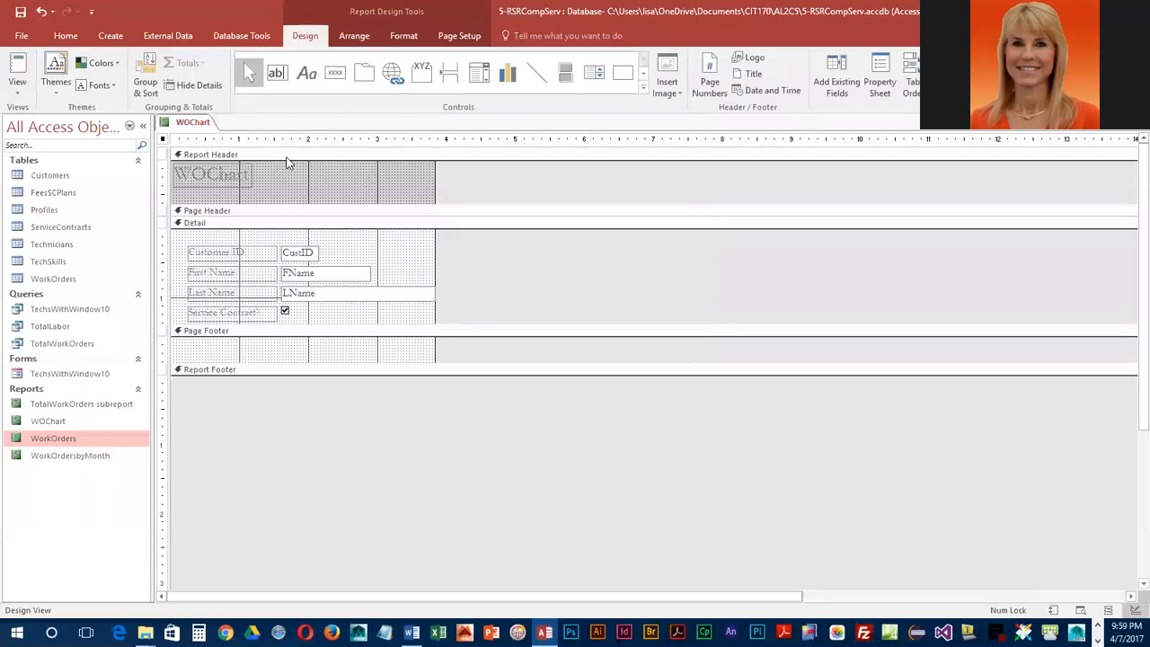
pyautogui.click(18, 65)
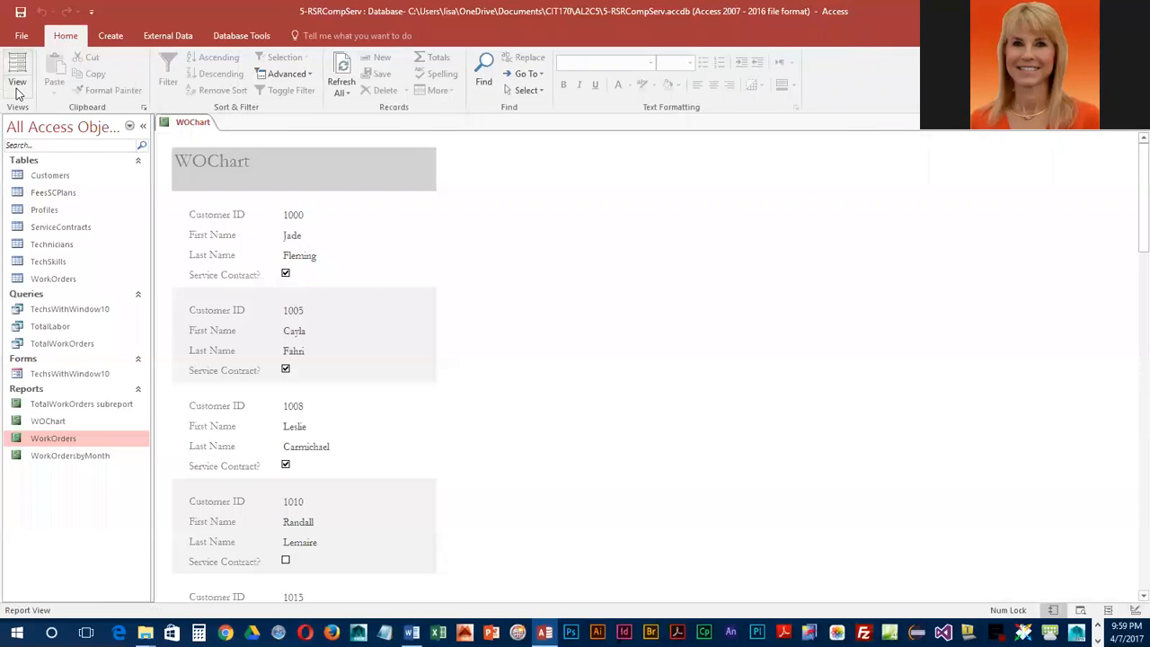
pyautogui.click(17, 90)
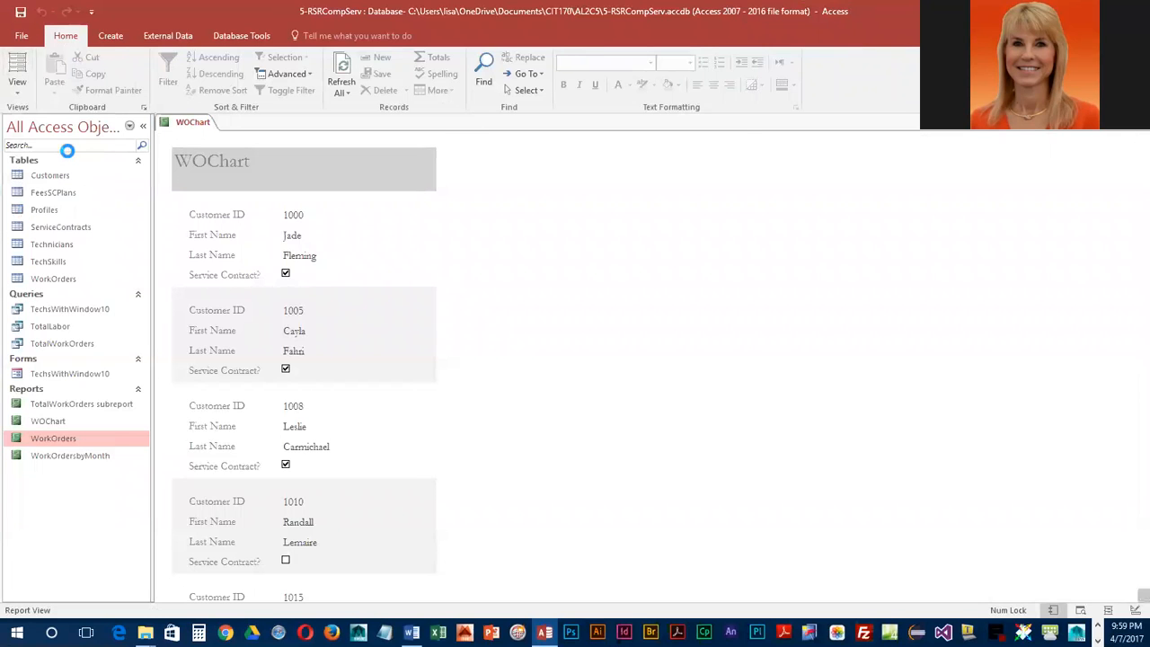
pyautogui.click(65, 147)
pyautogui.scroll(2, 372, 369)
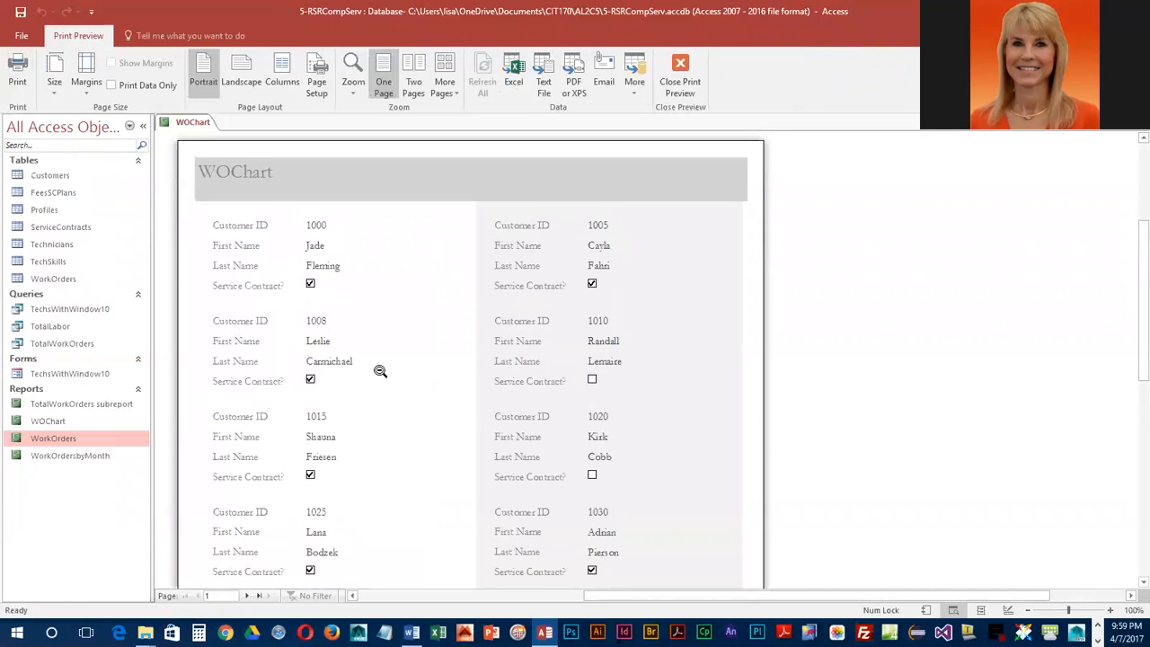
pyautogui.scroll(-5, 380, 371)
pyautogui.scroll(-2, 378, 390)
pyautogui.scroll(7, 379, 390)
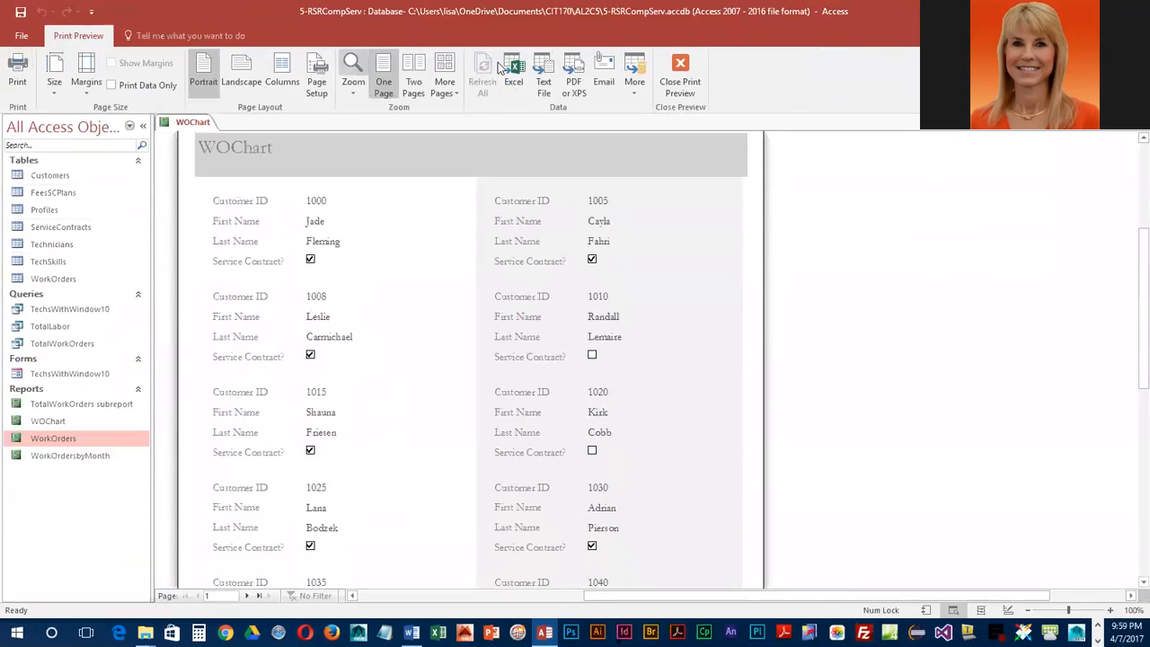
pyautogui.click(685, 83)
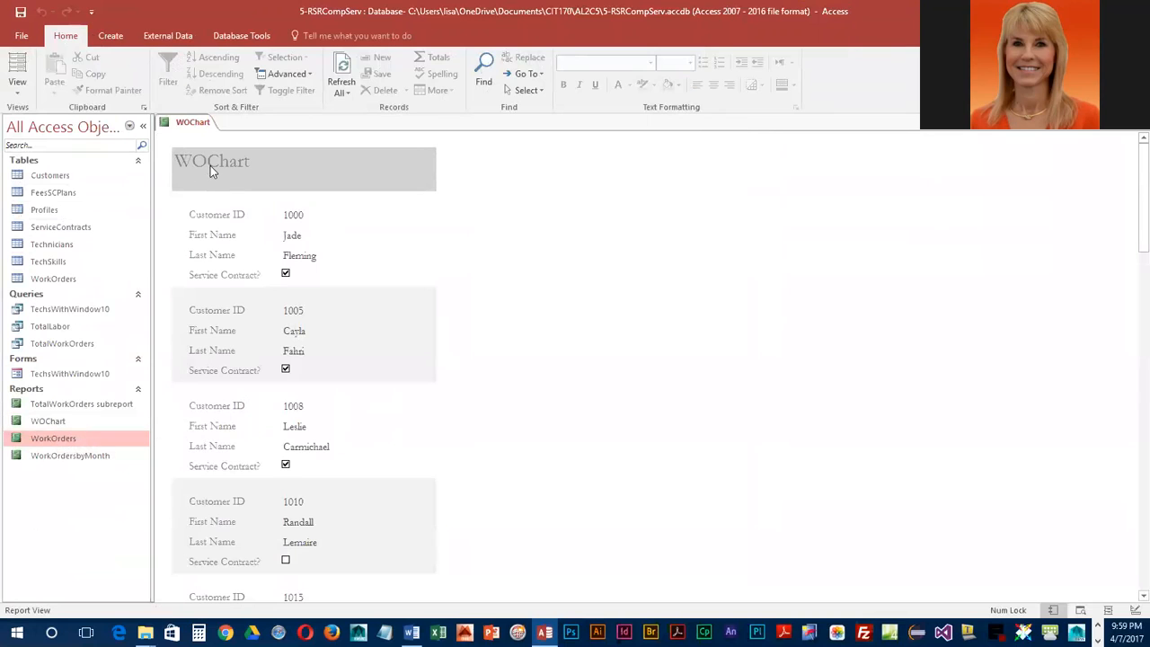
# Reopen the WOChart report in Design view and undo the narrowing of the report width
pyautogui.click(49, 421)
pyautogui.rightClick(52, 420)
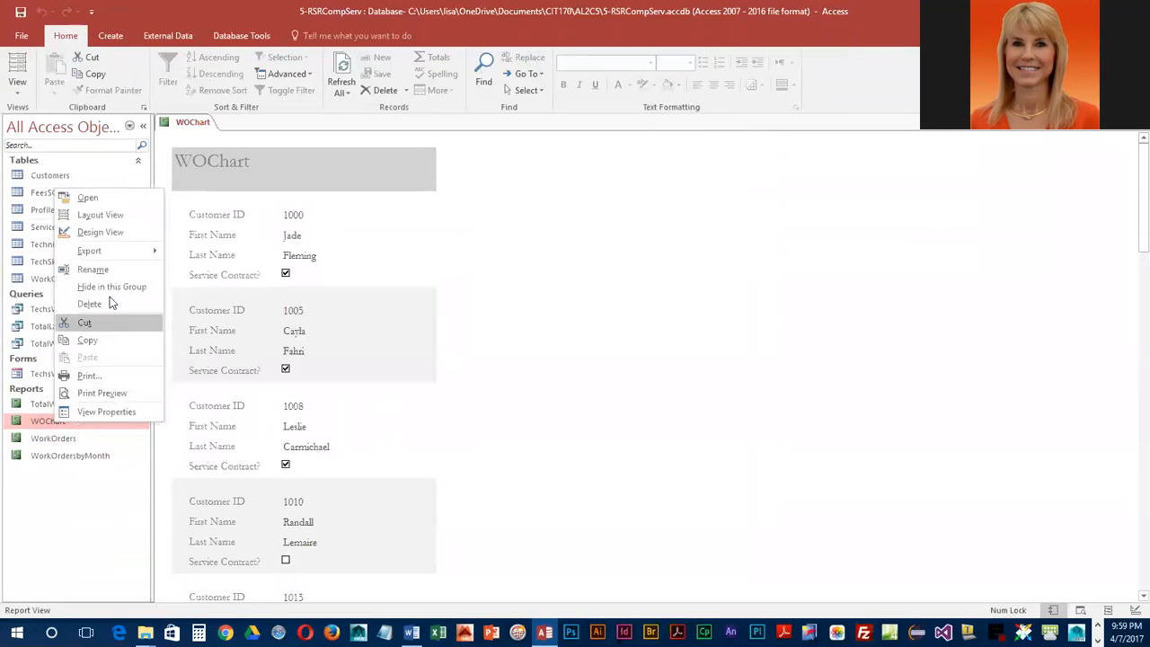
pyautogui.click(100, 232)
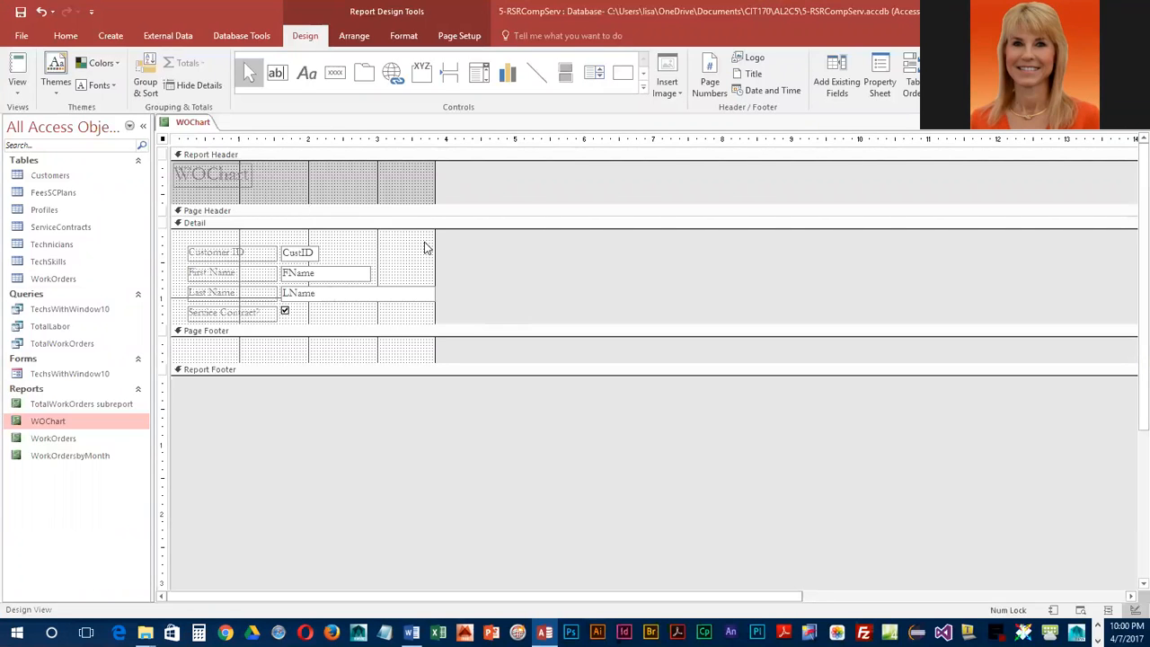
pyautogui.click(41, 14)
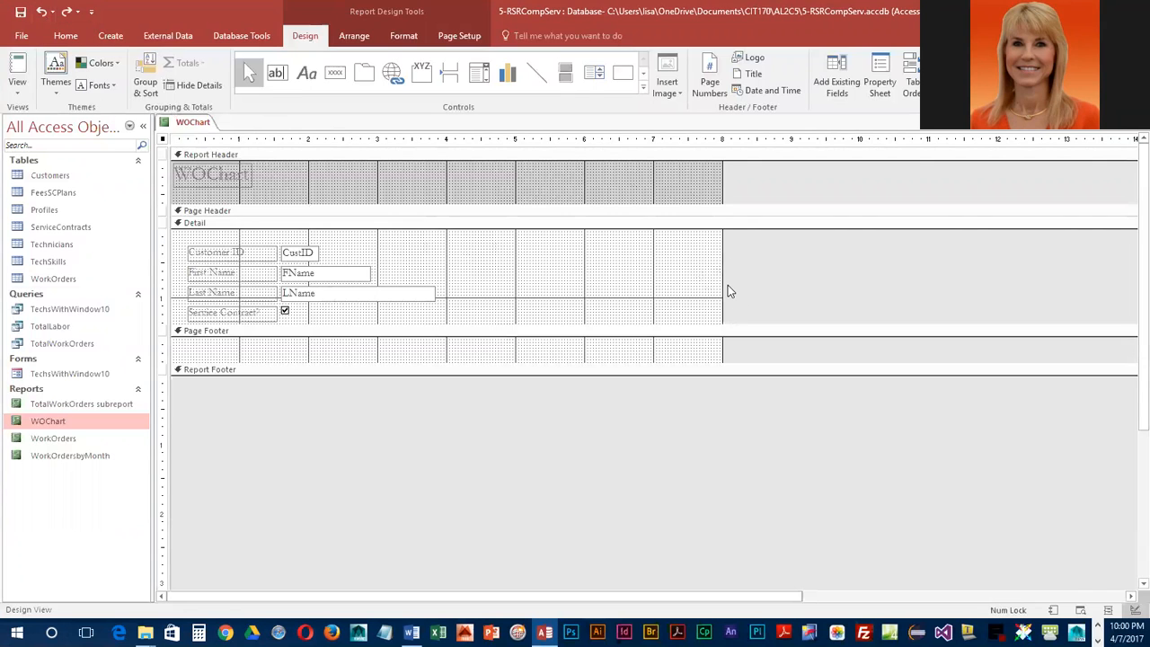
# Set the report's number of columns back to 1 in the page setup
pyautogui.click(460, 38)
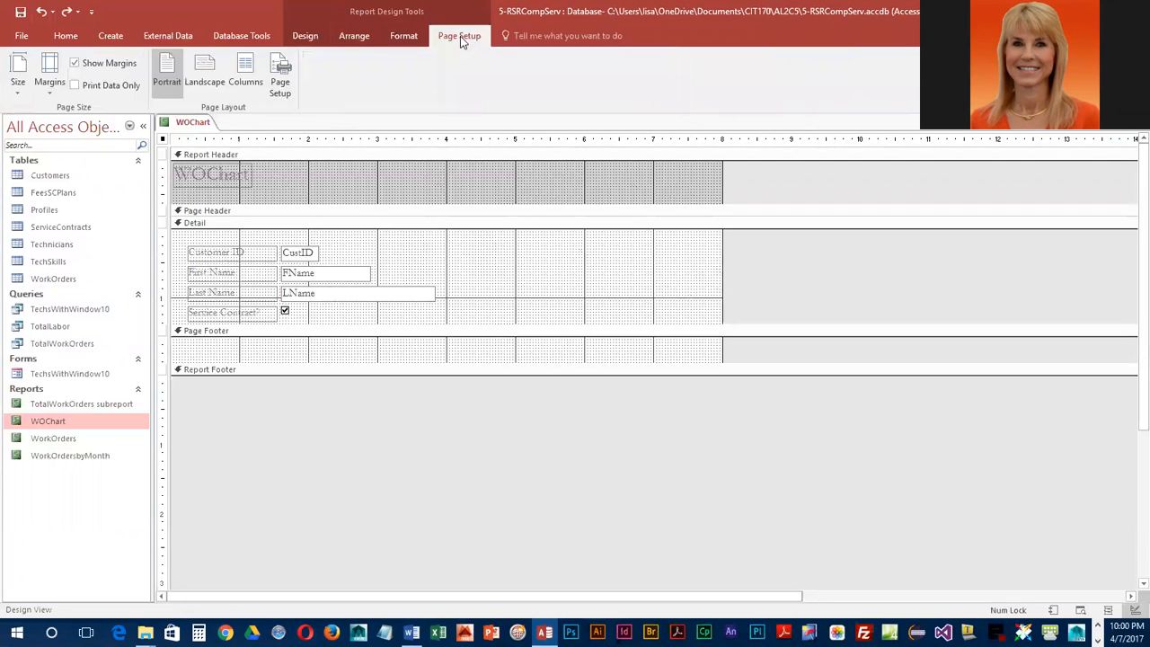
pyautogui.click(246, 81)
pyautogui.doubleClick(550, 173)
pyautogui.write('1')
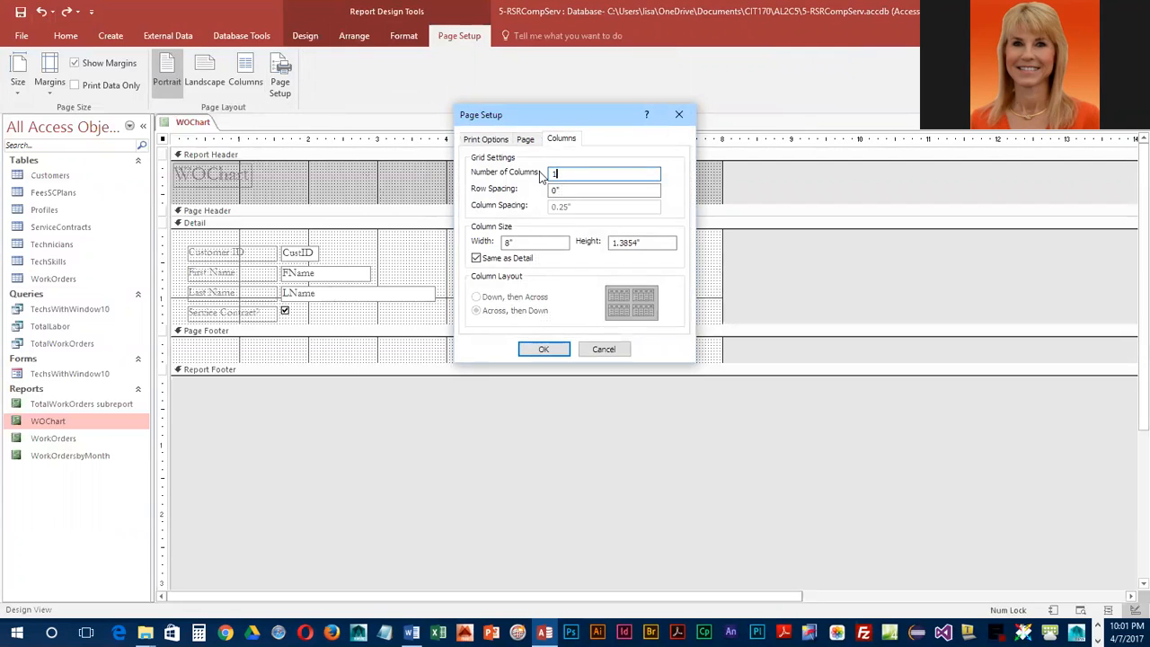
pyautogui.click(543, 349)
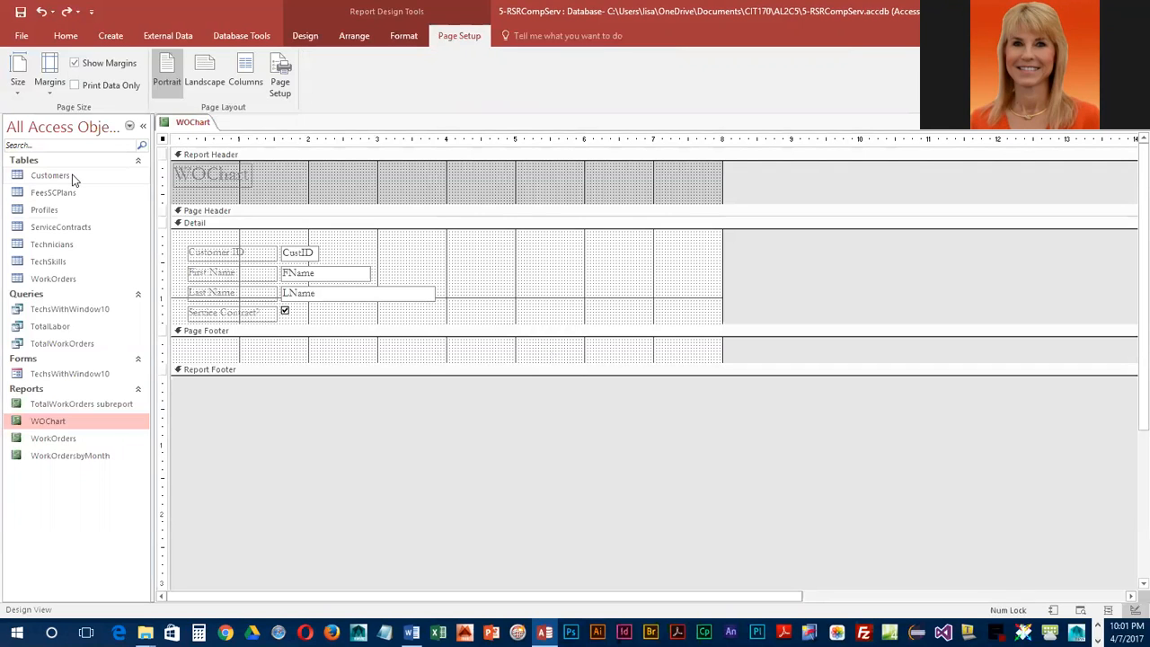
# Change the title in the Report Header to "Customers with Work Orders by Month"
pyautogui.click(214, 174)
pyautogui.click(206, 174)
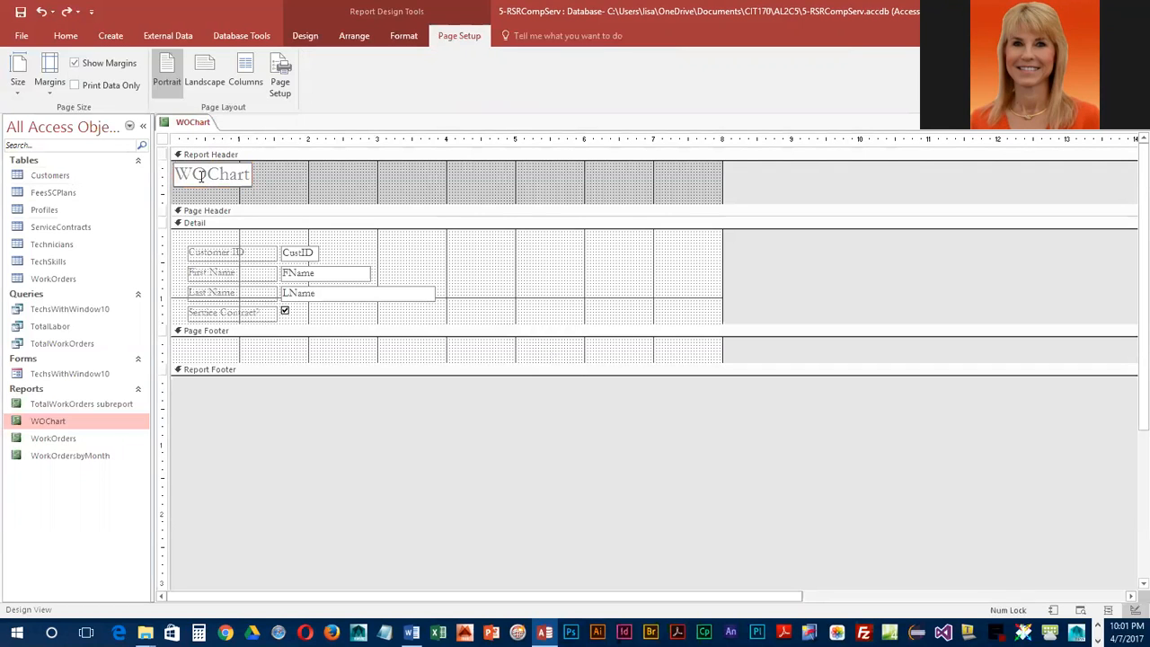
pyautogui.press('BackSpace')
pyautogui.press('BackSpace')
pyautogui.write('Customers with Work Orders by Month')
pyautogui.press('Delete')
pyautogui.press('Delete')
pyautogui.press('Delete')
pyautogui.press('Delete')
pyautogui.press('Delete')
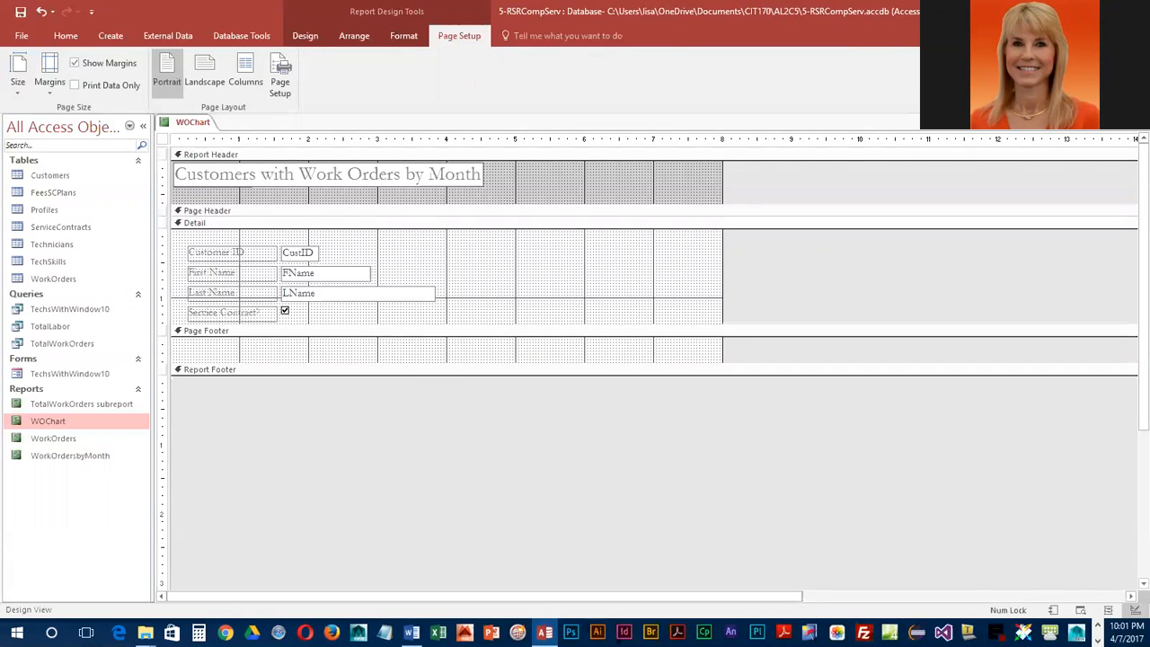
# Extend the Detail section to a height of about 2 inches and collapse the Page Footer section to no height
pyautogui.click(382, 325)
pyautogui.moveTo(381, 323); pyautogui.dragTo(369, 366)
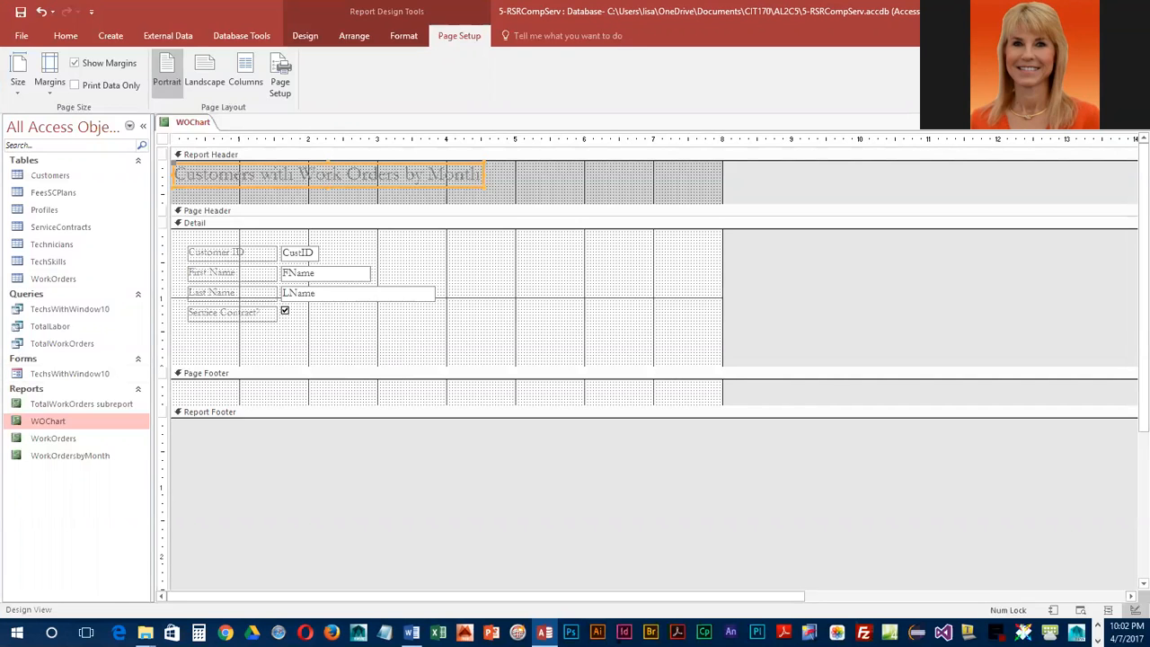
pyautogui.click(446, 405)
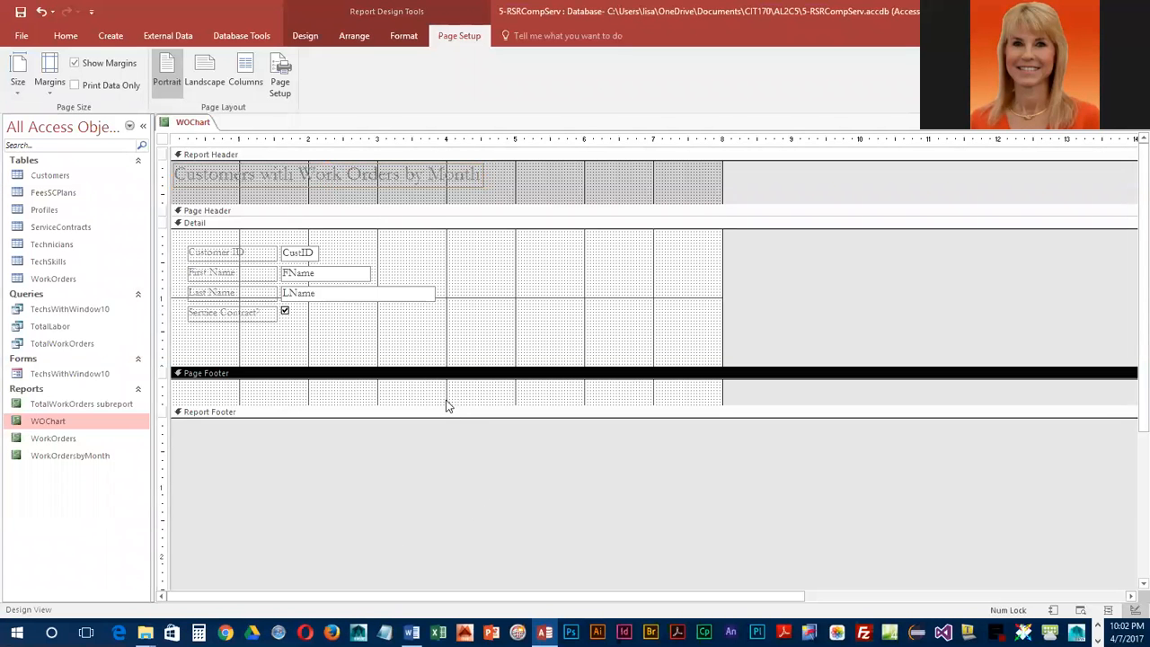
pyautogui.moveTo(441, 403); pyautogui.dragTo(441, 375)
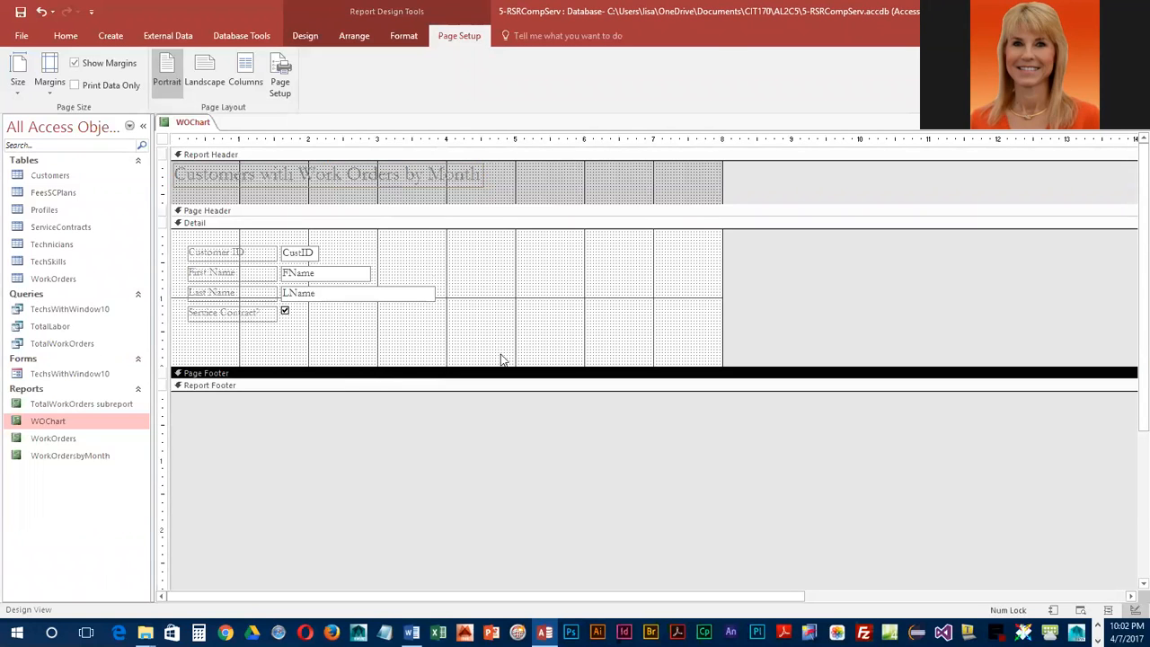
# Draw a chart control about 2.8 inches wide and 1.9 inches high in the Detail section, starting at the 5-inch mark
pyautogui.click(303, 36)
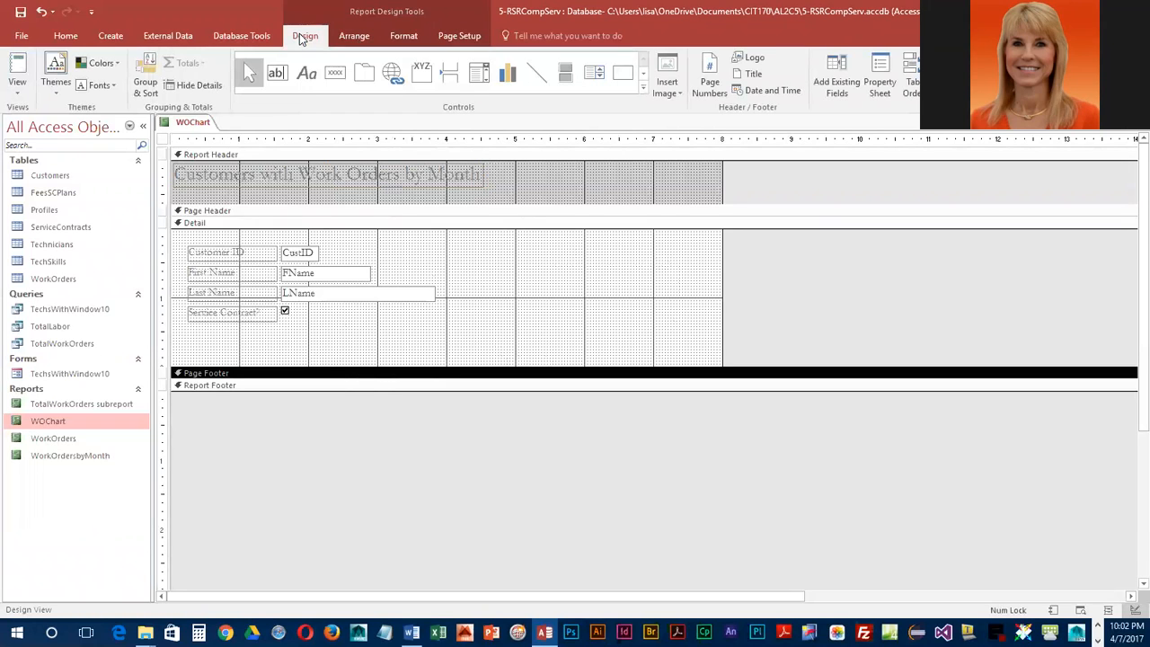
pyautogui.click(643, 93)
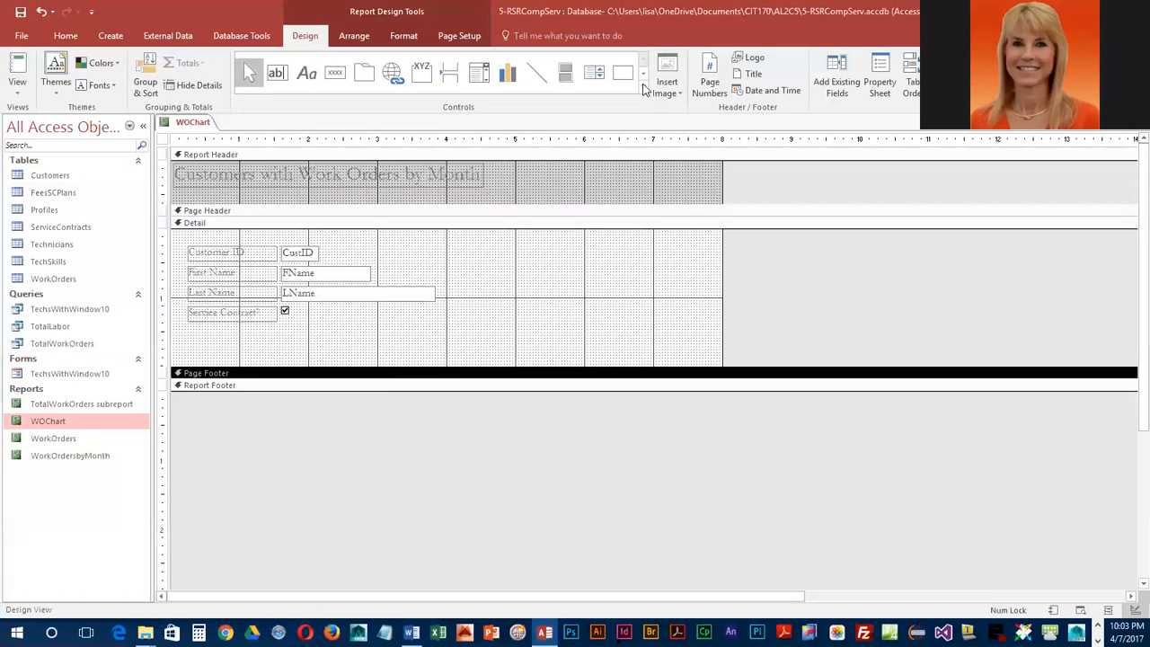
pyautogui.click(643, 88)
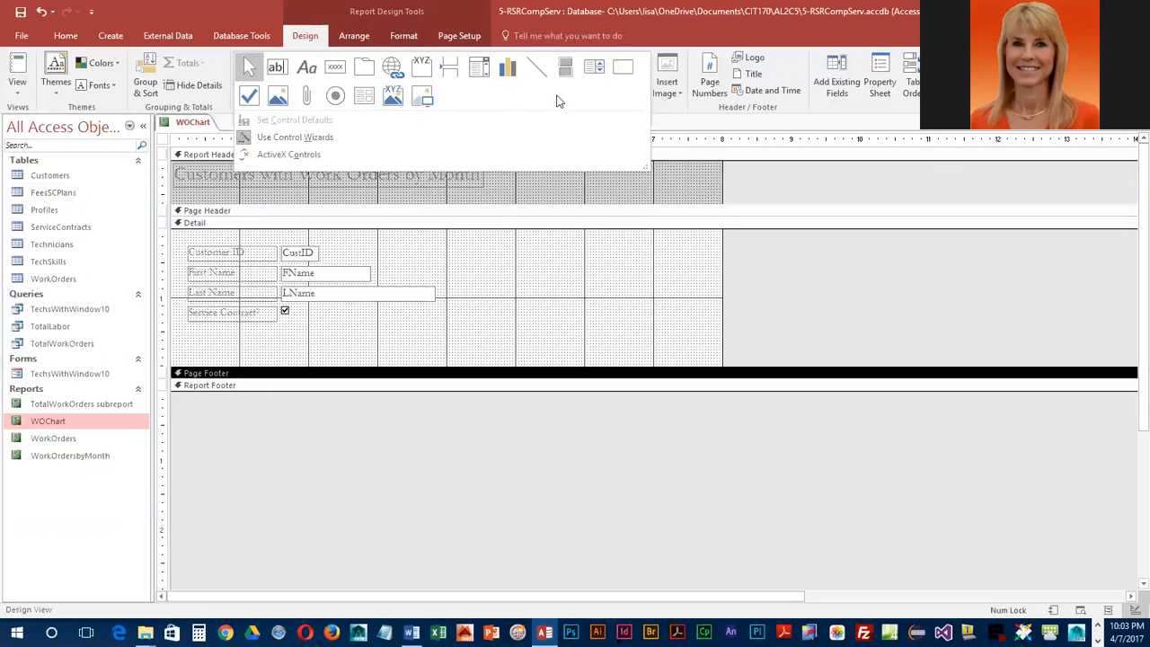
pyautogui.click(508, 70)
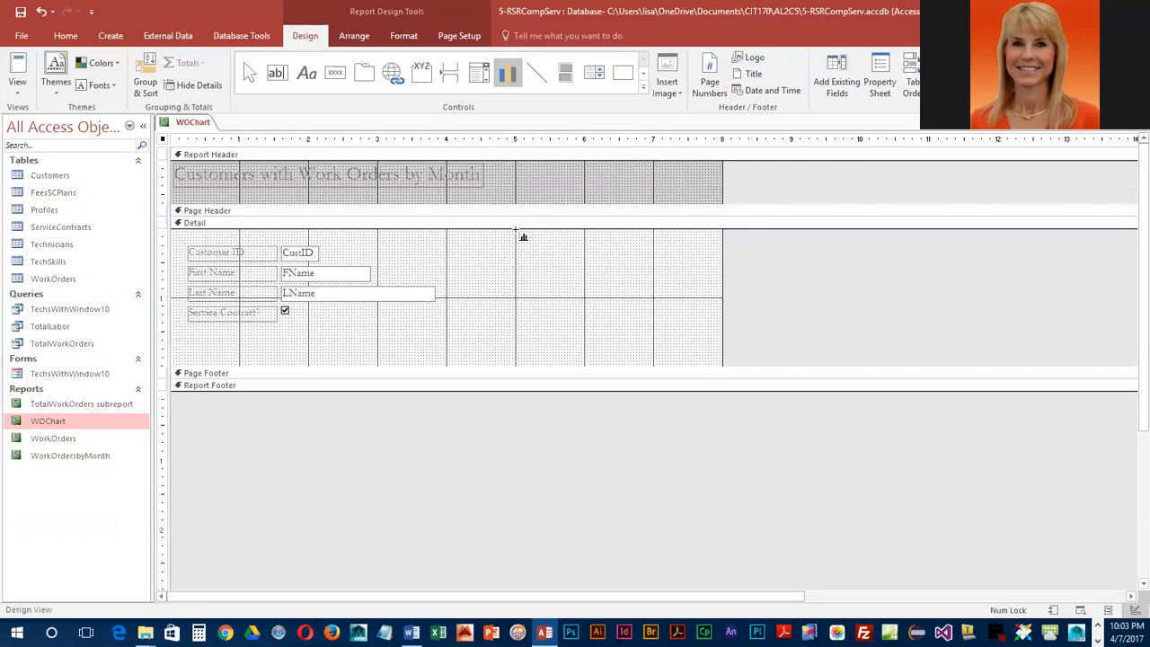
pyautogui.moveTo(516, 231); pyautogui.dragTo(710, 360)
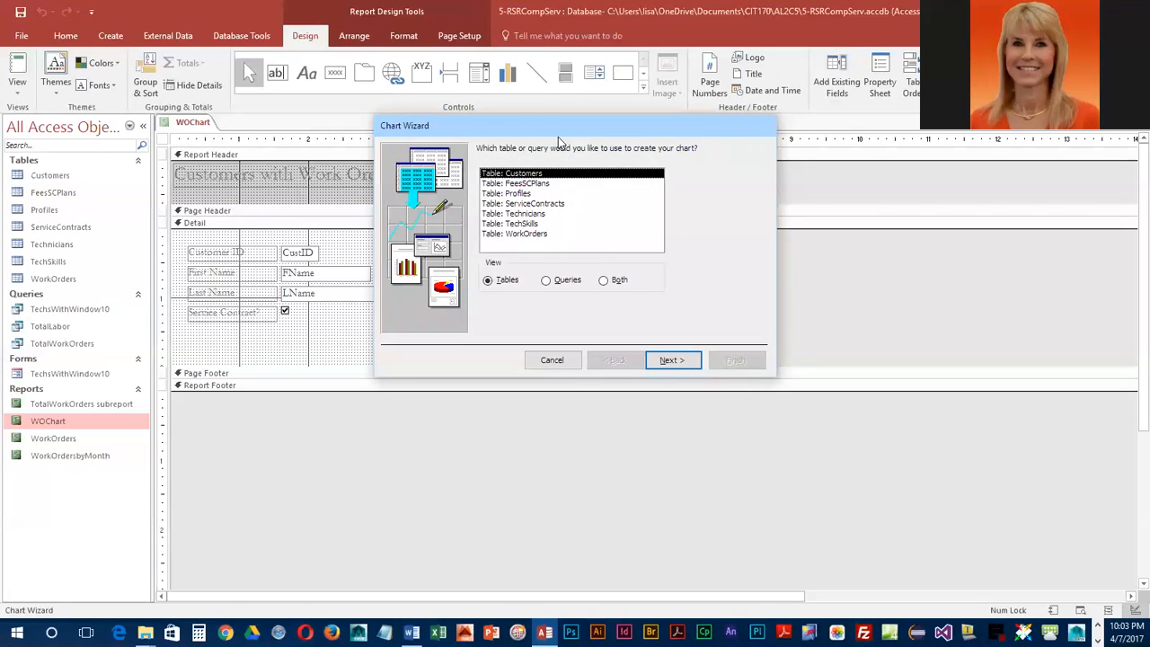
# Base the chart on the TotalWorkOrders query and use its ServDate and TotalWorkOrder fields
pyautogui.click(547, 282)
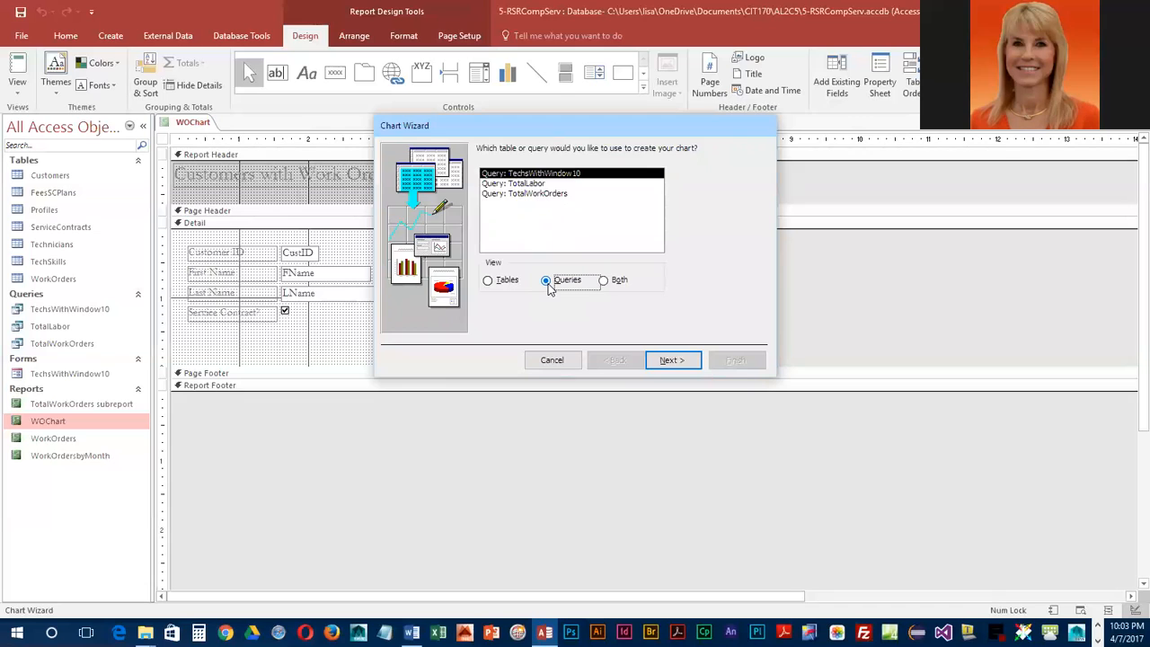
pyautogui.click(534, 194)
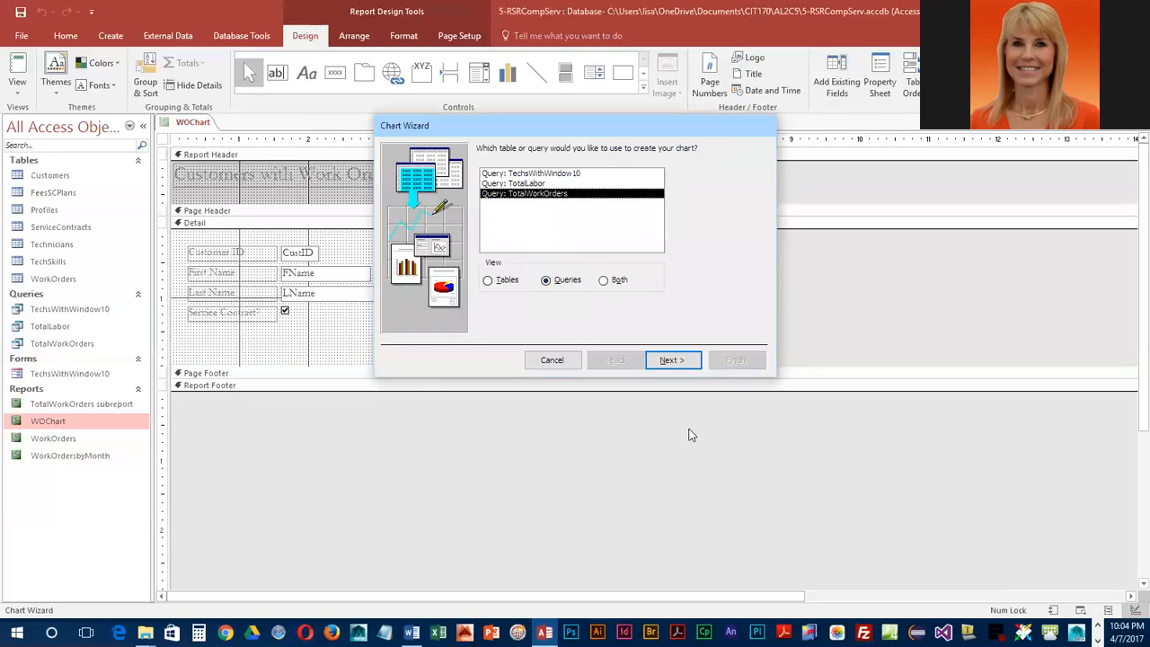
pyautogui.click(672, 360)
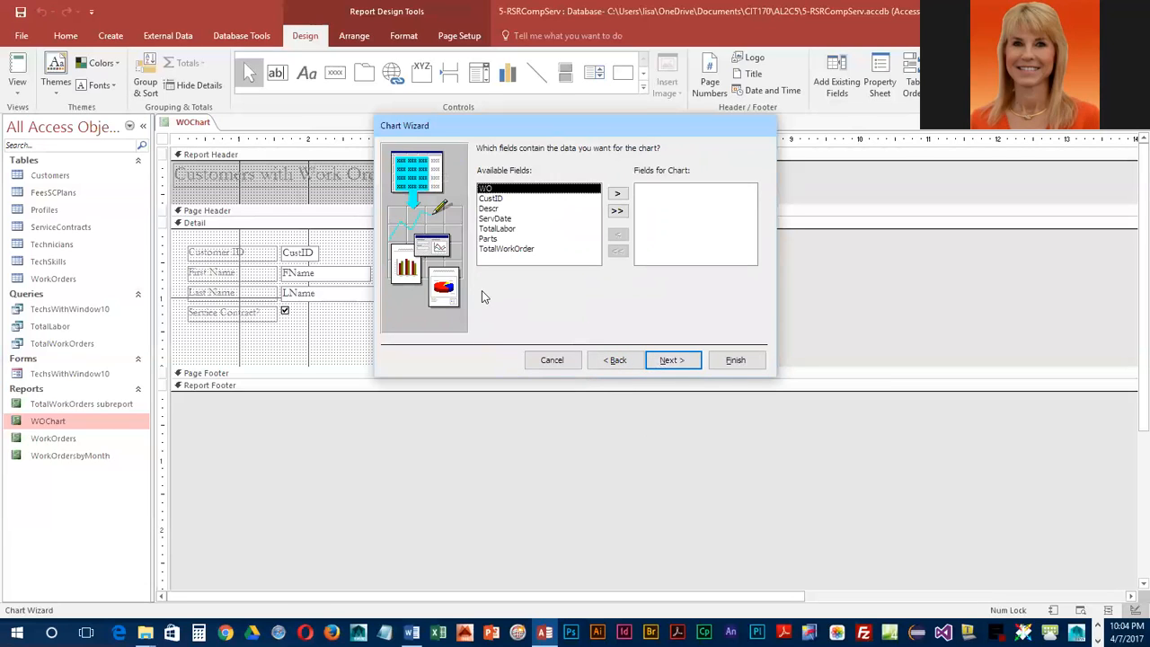
pyautogui.click(499, 219)
pyautogui.click(616, 193)
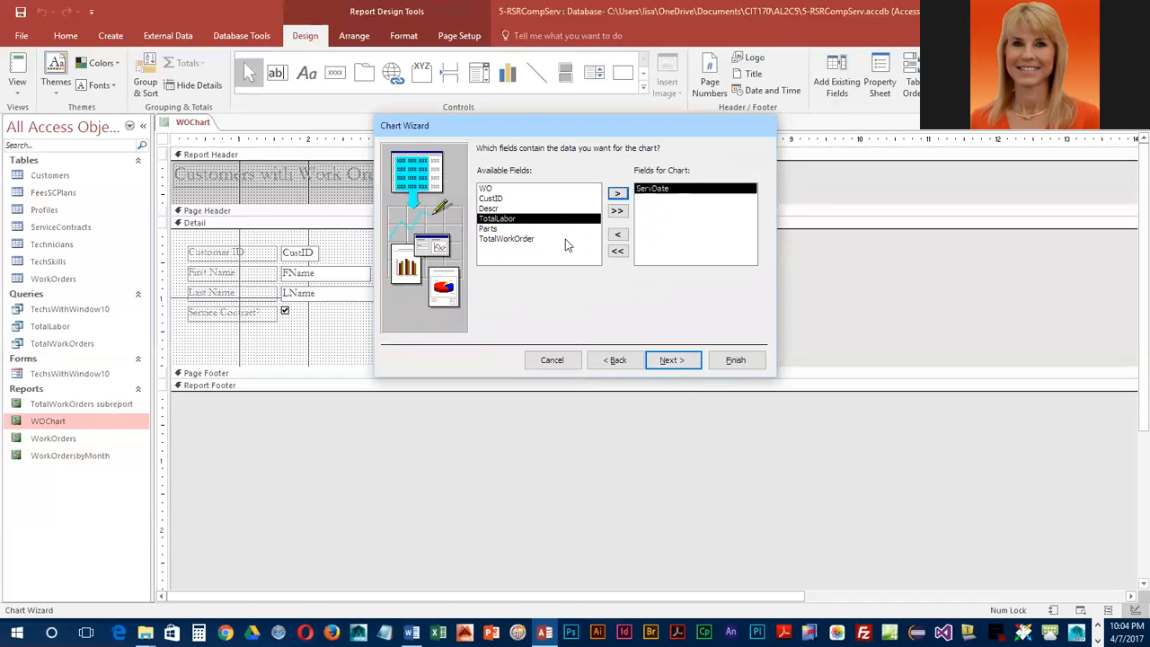
pyautogui.doubleClick(512, 239)
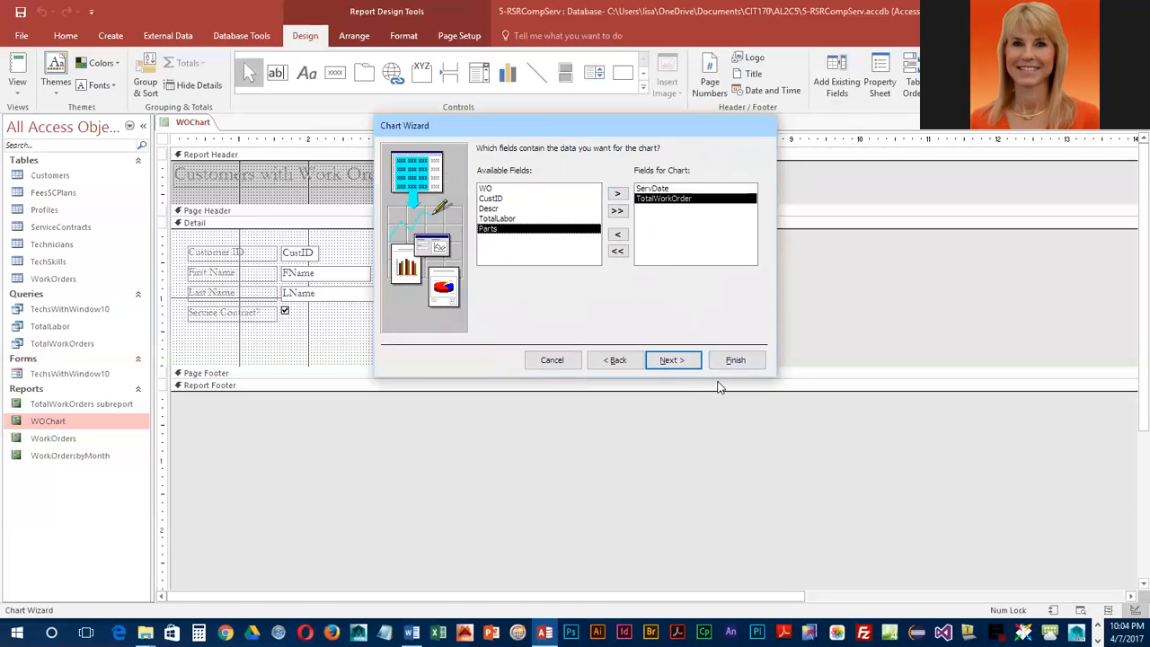
pyautogui.click(674, 361)
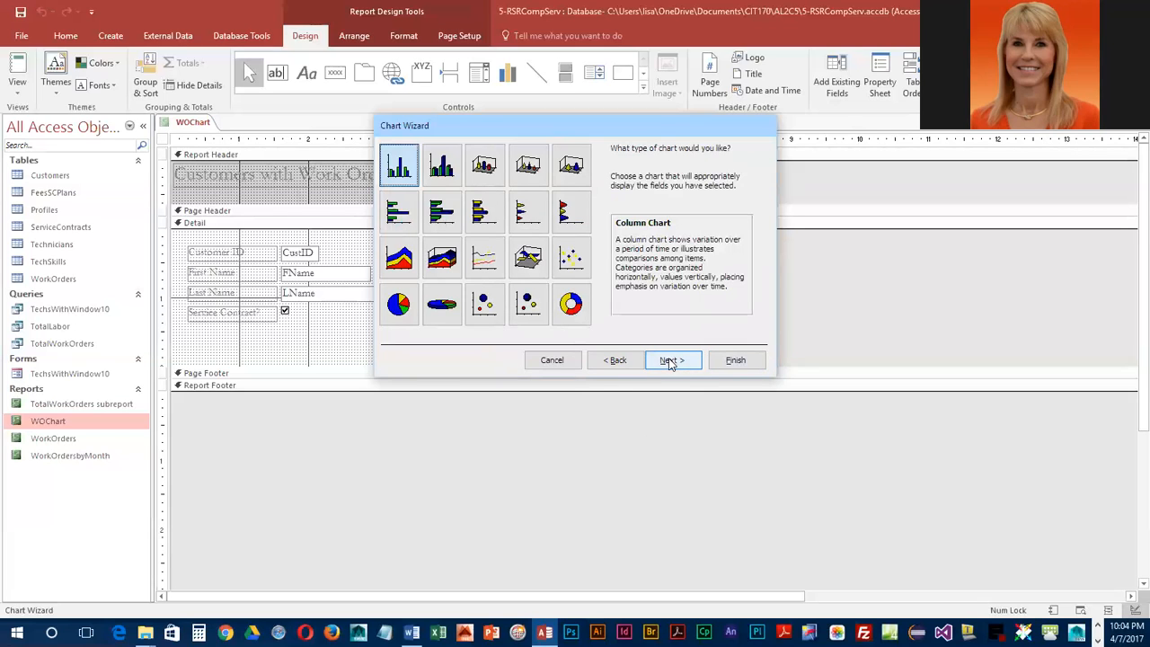
# Make it a 3-D Column Chart with the default layout, linked on CustID, and finish it with the title TotalWorkOrders and a legend
pyautogui.click(443, 172)
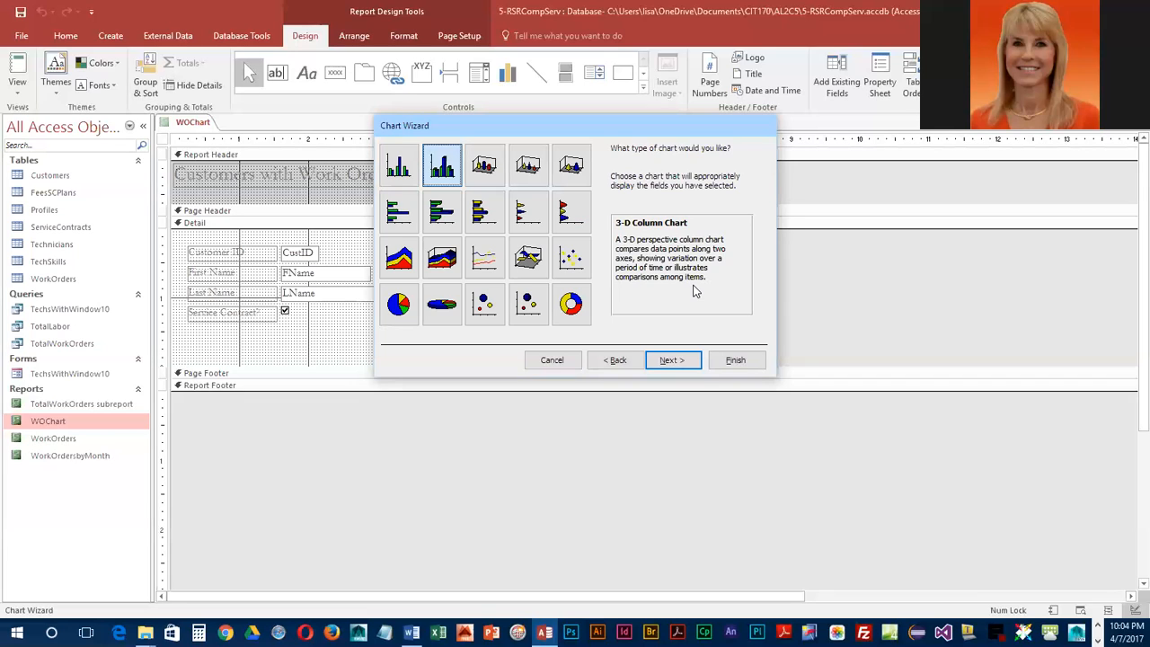
pyautogui.click(669, 359)
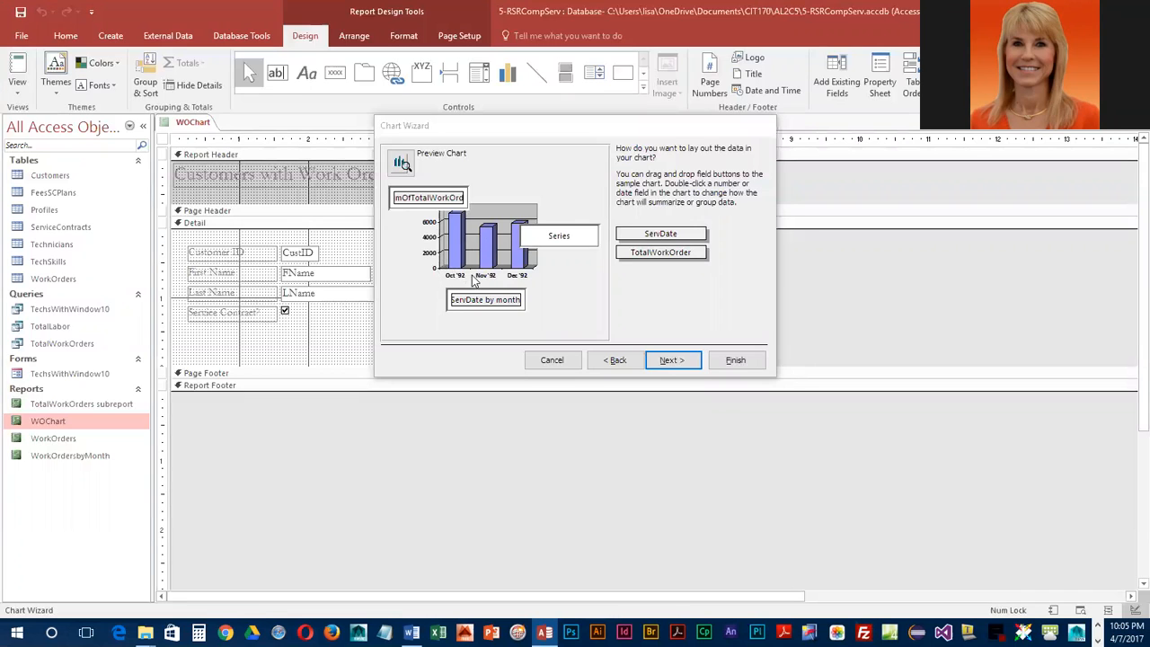
pyautogui.click(676, 361)
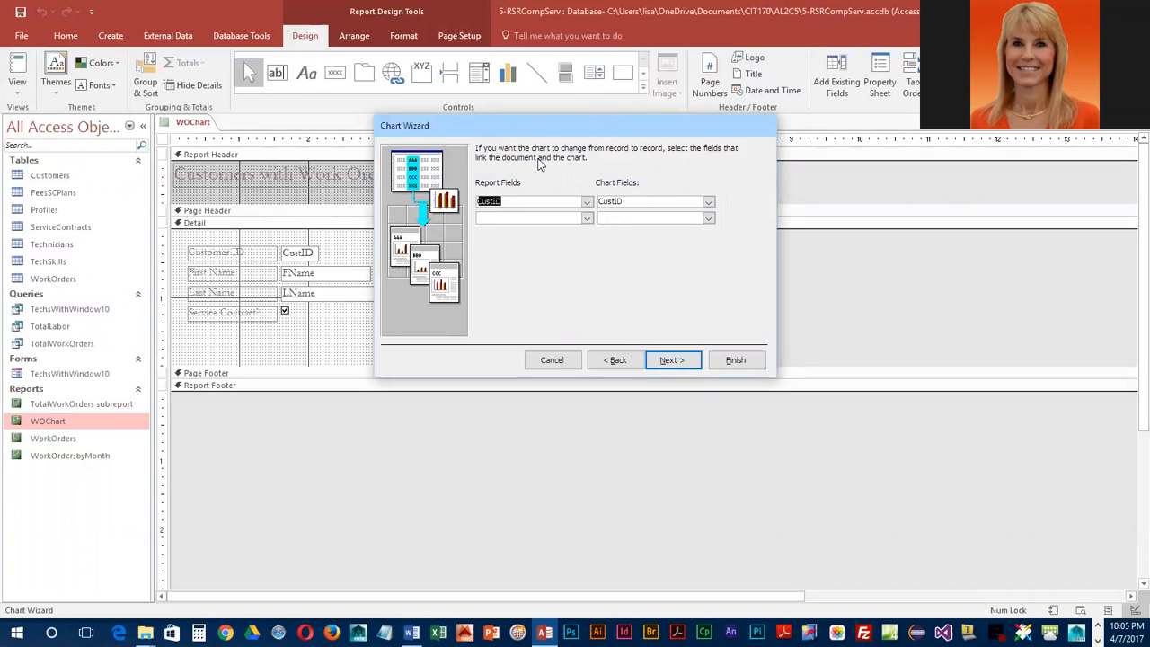
pyautogui.click(688, 363)
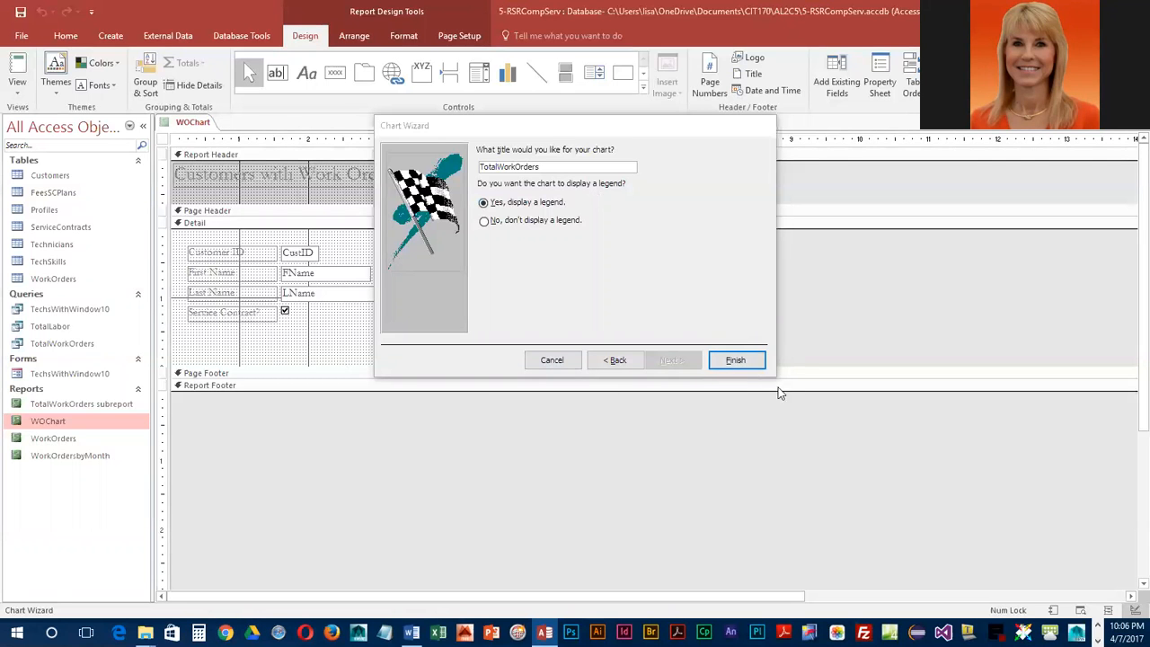
pyautogui.click(736, 360)
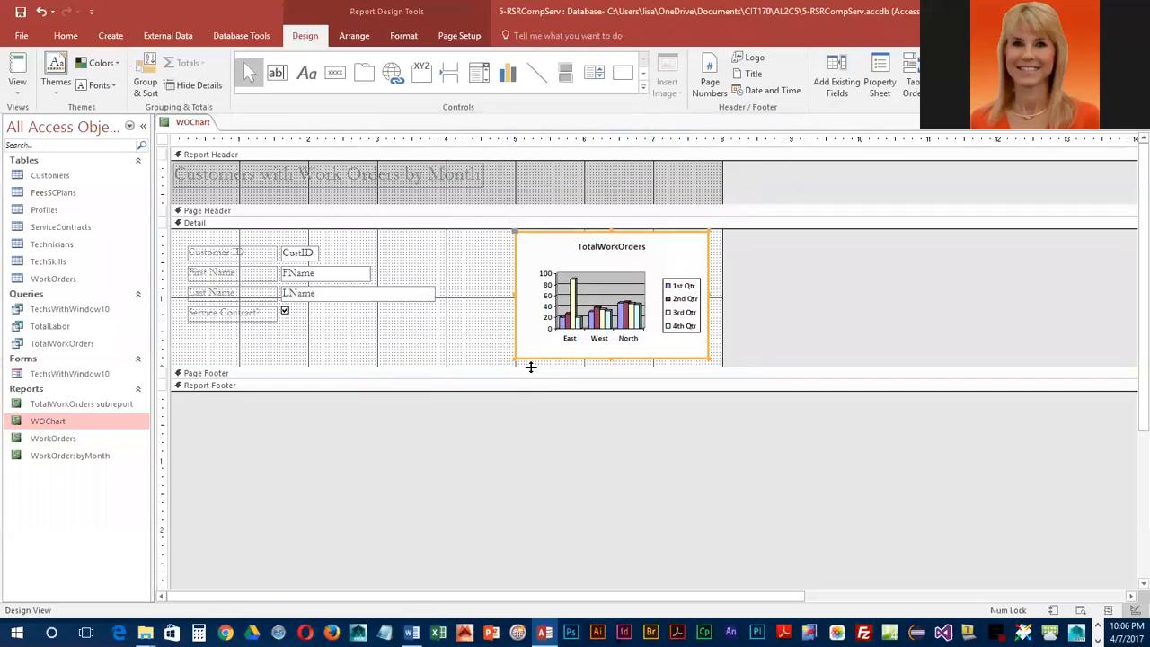